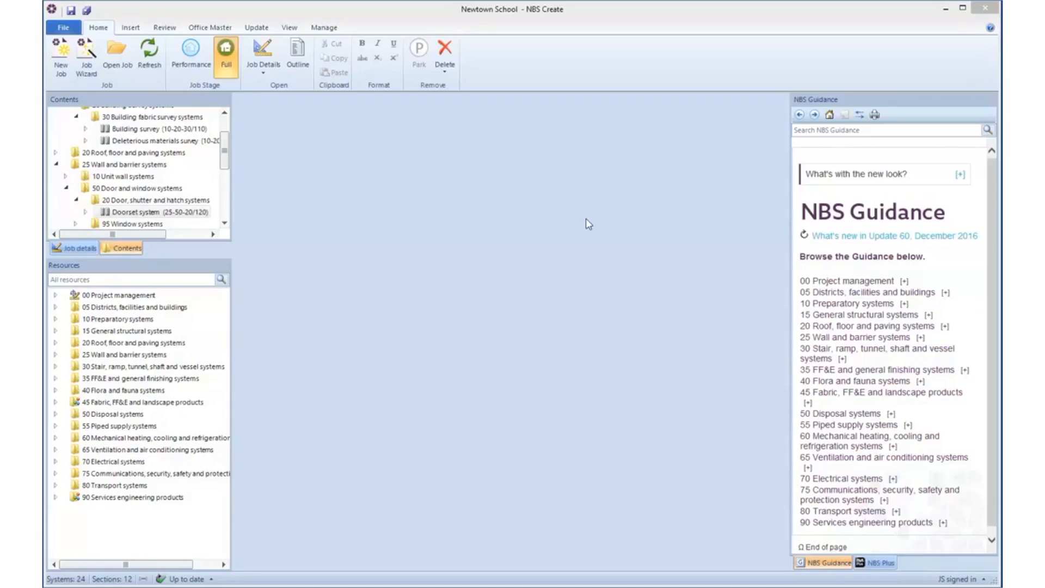
Step: Open the print settings for the job and set the specification and report type to Full specification
{"action": "left_click", "coordinate": [64, 28]}
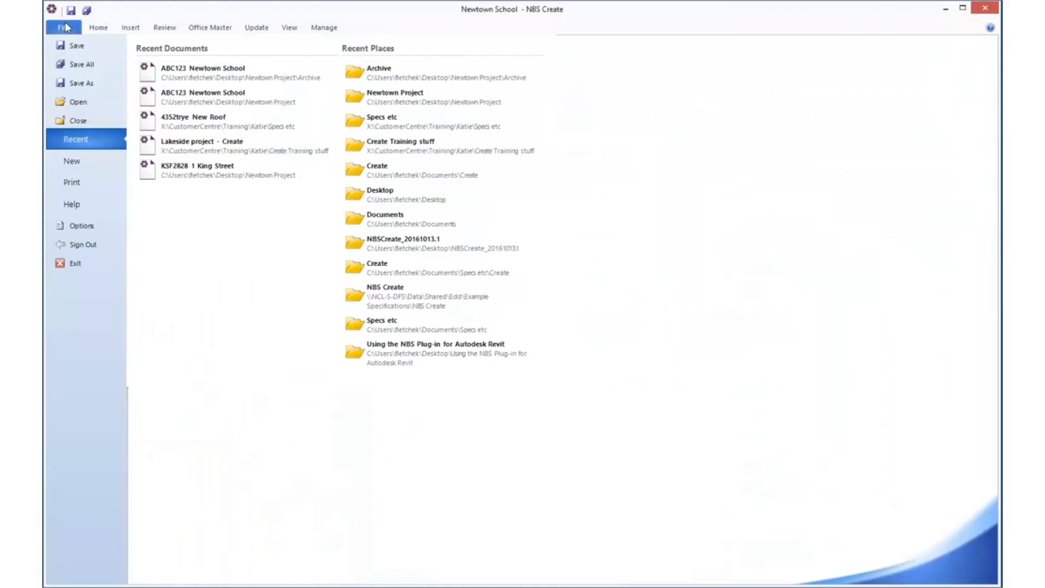
{"action": "left_click", "coordinate": [84, 183]}
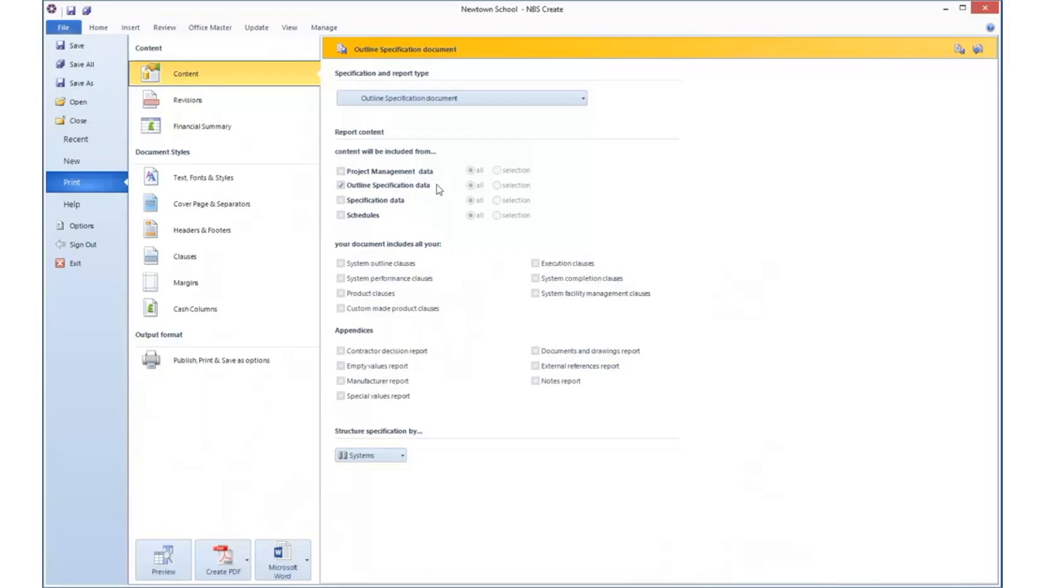
{"action": "left_click", "coordinate": [585, 100]}
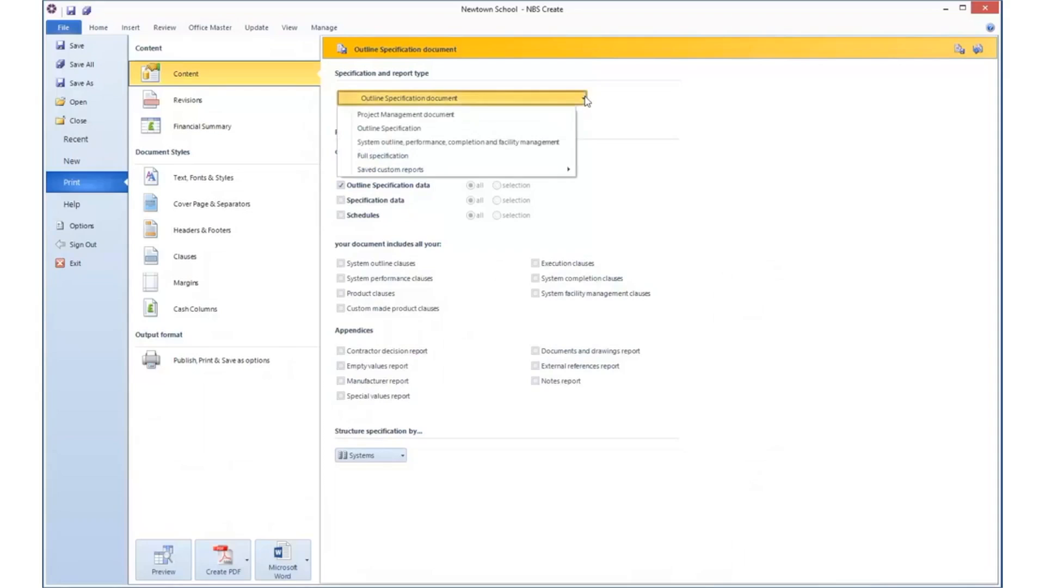
{"action": "left_click", "coordinate": [556, 155]}
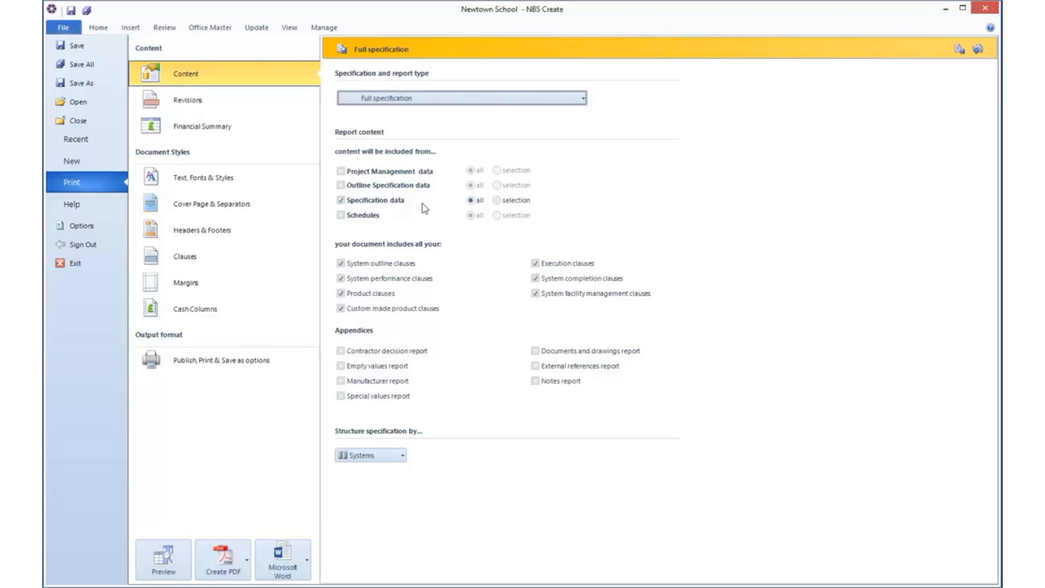
{"action": "left_click", "coordinate": [497, 201]}
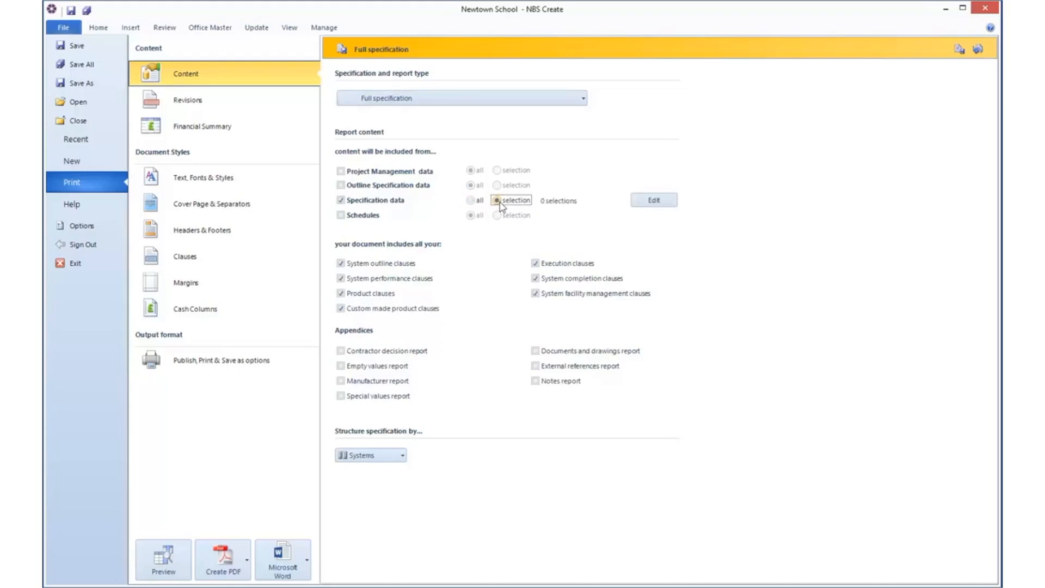
{"action": "left_click", "coordinate": [639, 202]}
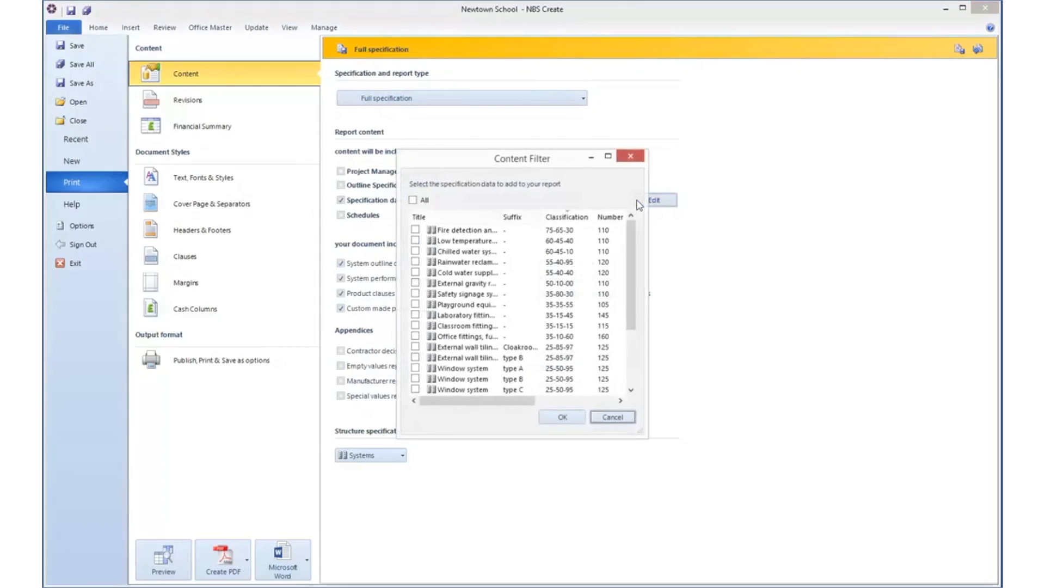
{"action": "left_click", "coordinate": [415, 272]}
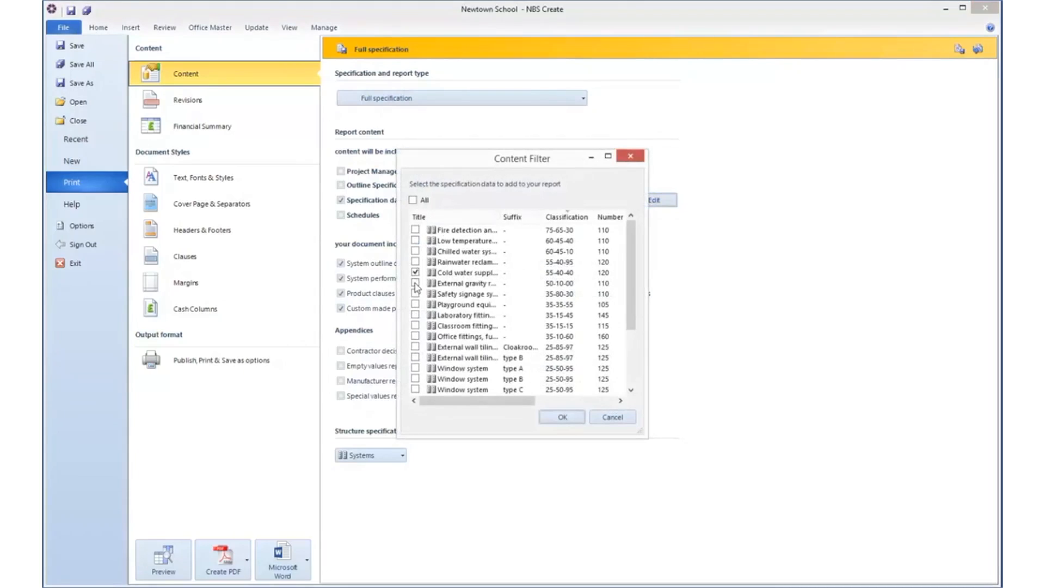
{"action": "left_click", "coordinate": [416, 283]}
{"action": "left_click", "coordinate": [416, 294]}
{"action": "left_click", "coordinate": [416, 294]}
{"action": "left_click", "coordinate": [415, 283]}
{"action": "left_click", "coordinate": [416, 273]}
{"action": "left_click", "coordinate": [414, 368]}
{"action": "left_click", "coordinate": [415, 378]}
{"action": "left_click", "coordinate": [415, 390]}
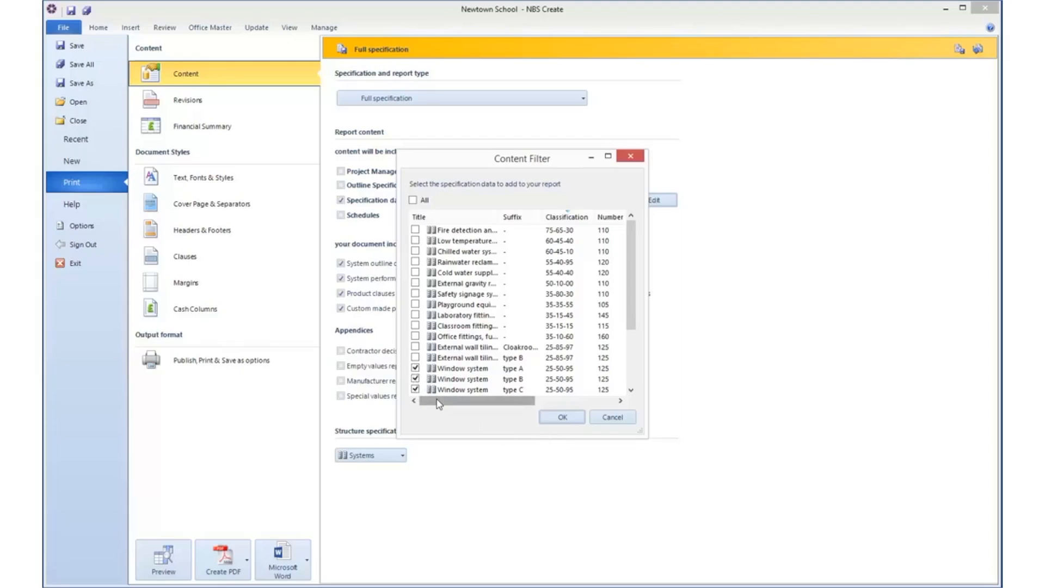
{"action": "left_click", "coordinate": [415, 368]}
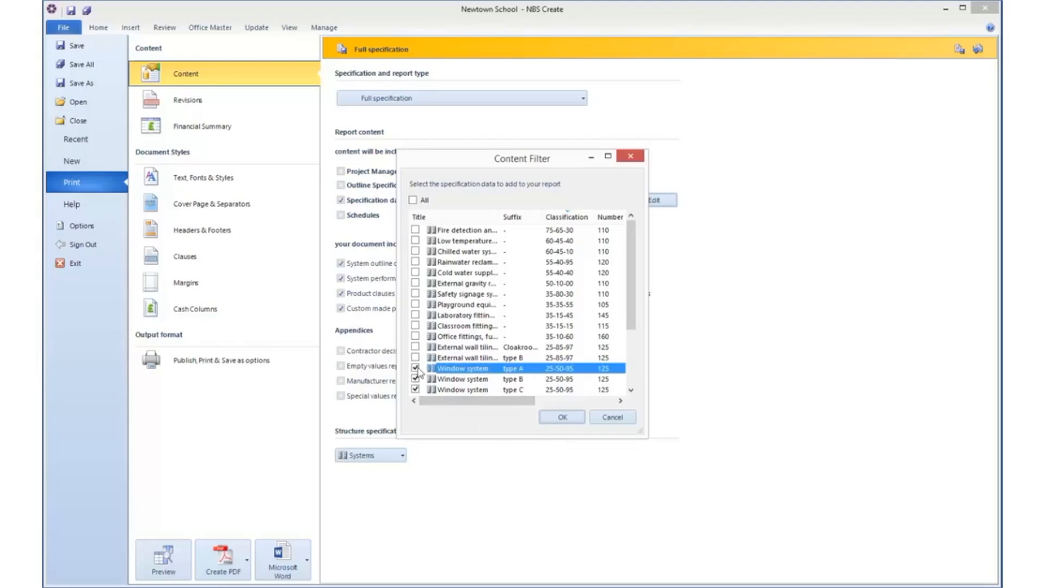
{"action": "left_click", "coordinate": [415, 379]}
{"action": "left_click", "coordinate": [415, 390]}
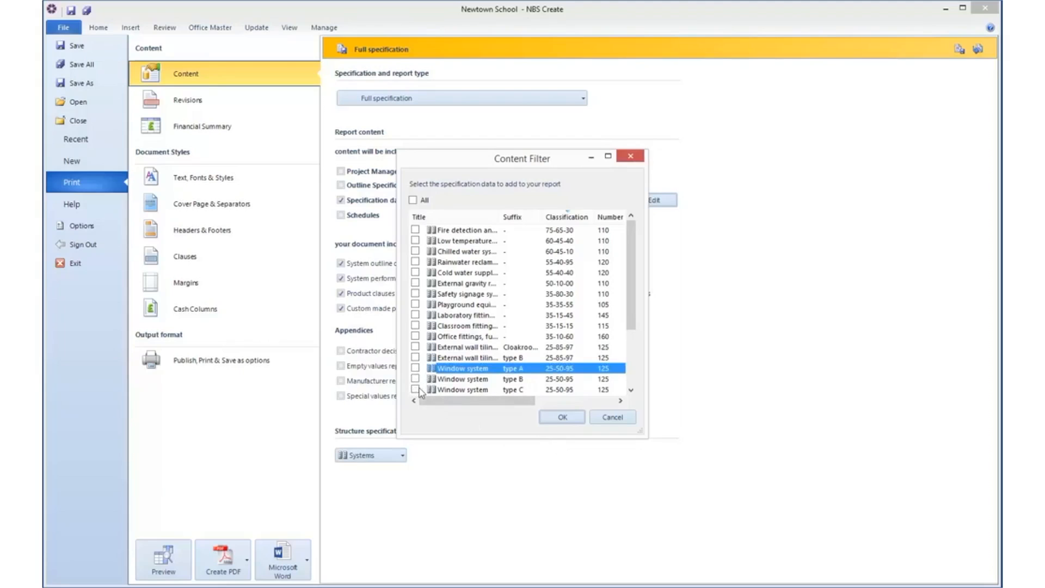
{"action": "left_click", "coordinate": [612, 417]}
{"action": "left_click", "coordinate": [472, 200]}
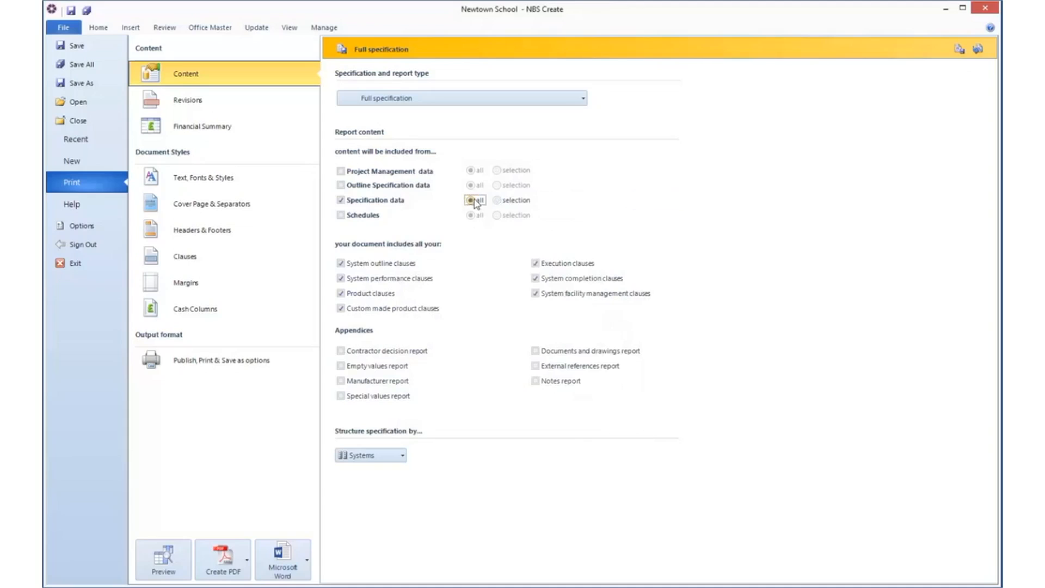
Step: Include all schedules in the report content alongside the specification data
{"action": "left_click", "coordinate": [341, 216]}
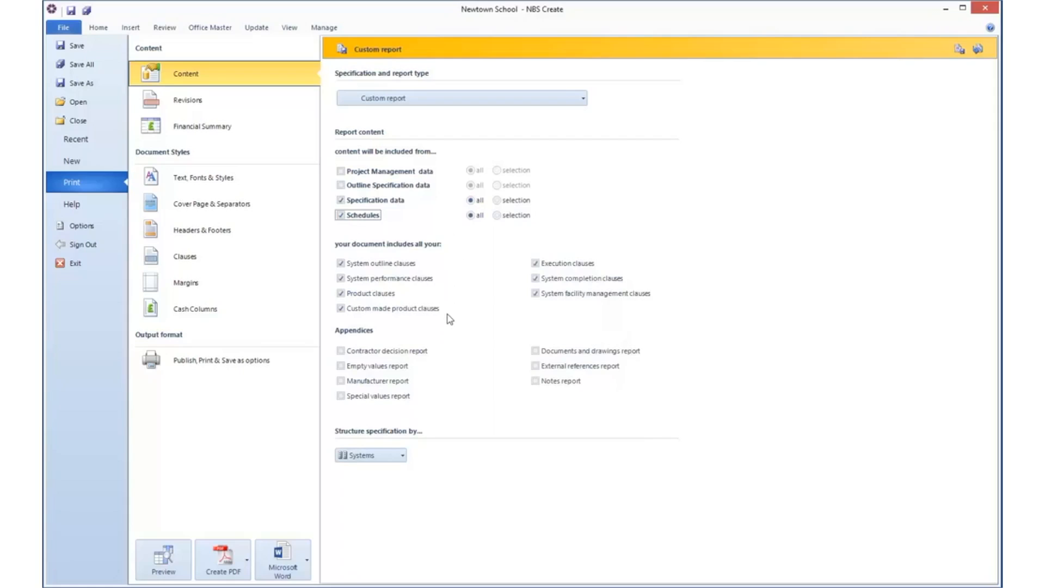
{"action": "left_click", "coordinate": [342, 309]}
{"action": "left_click", "coordinate": [341, 293]}
{"action": "left_click", "coordinate": [341, 309]}
{"action": "left_click", "coordinate": [341, 293]}
Step: Append the contractor decision, manufacturer, special values, documents and drawings, external references and notes reports, and structure the specification by Systems
{"action": "left_click", "coordinate": [341, 351]}
{"action": "left_click", "coordinate": [341, 381]}
{"action": "left_click", "coordinate": [341, 396]}
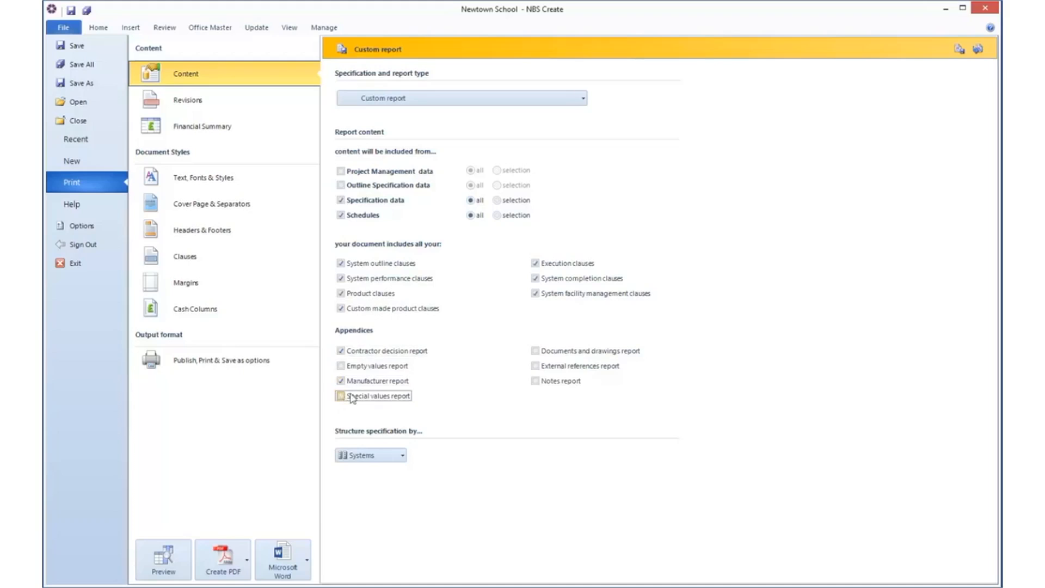
{"action": "left_click", "coordinate": [536, 352]}
{"action": "left_click", "coordinate": [535, 365]}
{"action": "left_click", "coordinate": [536, 381]}
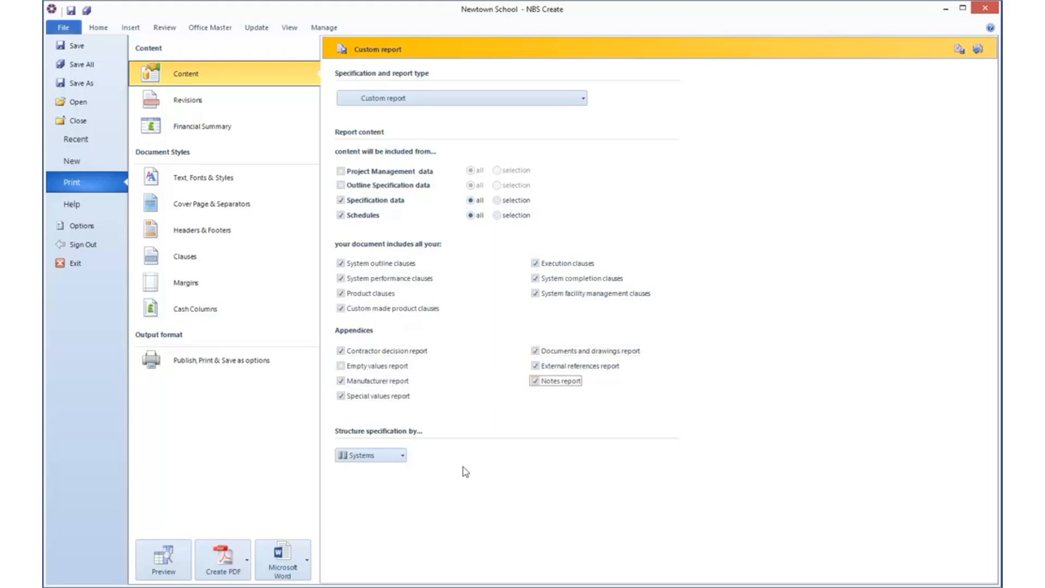
{"action": "left_click", "coordinate": [401, 457]}
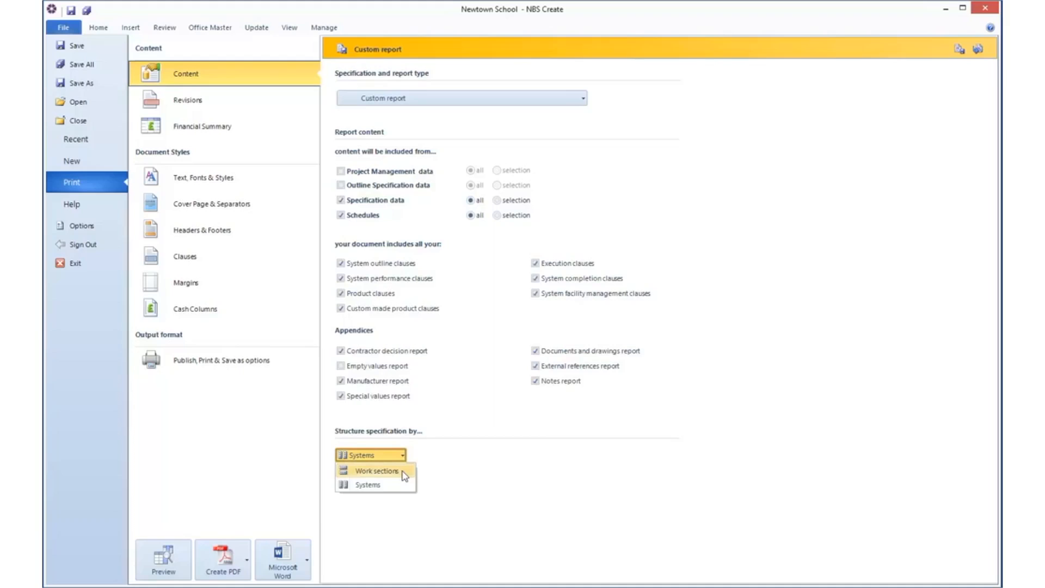
{"action": "left_click", "coordinate": [392, 490]}
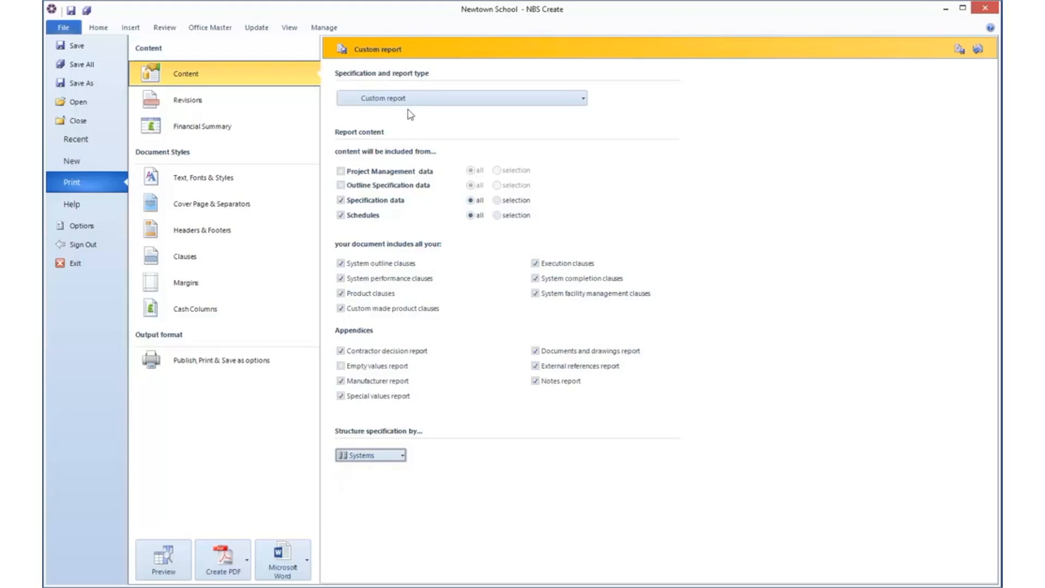
Step: Save the custom print report as "Office Report" and check for it among the saved custom reports
{"action": "left_click", "coordinate": [347, 54]}
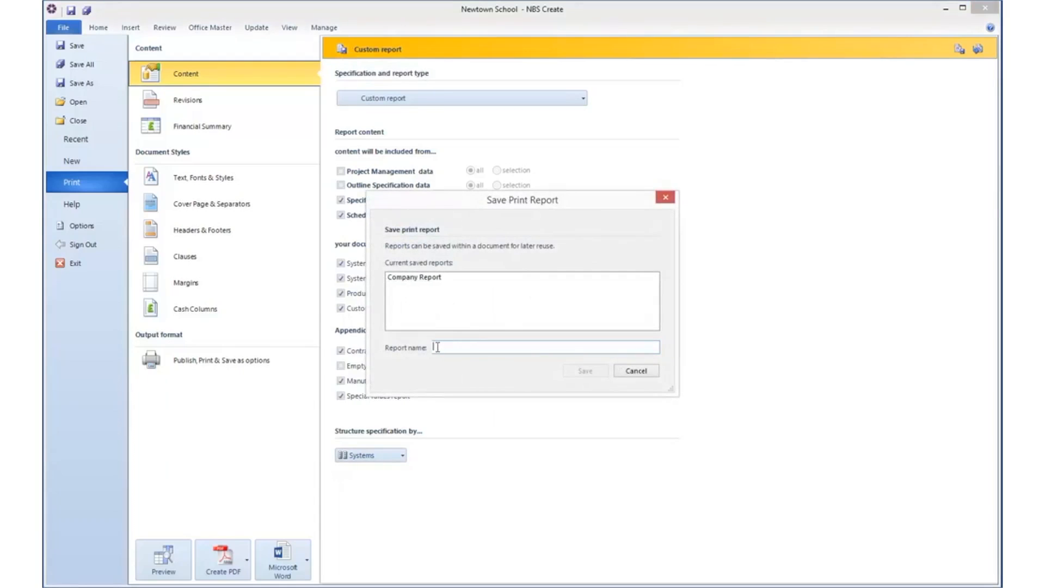
{"action": "type", "text": "Office Report"}
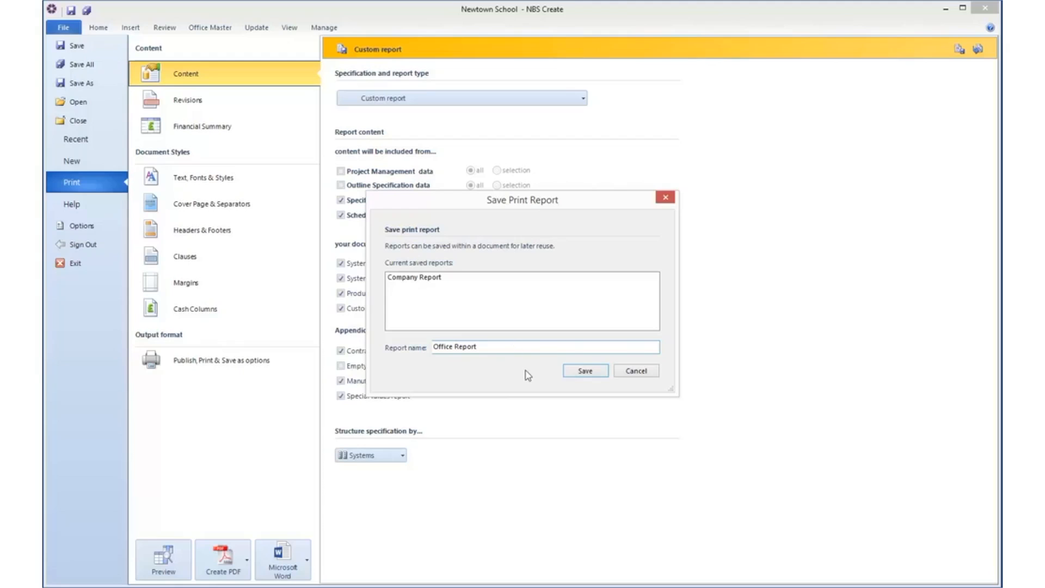
{"action": "left_click", "coordinate": [591, 376]}
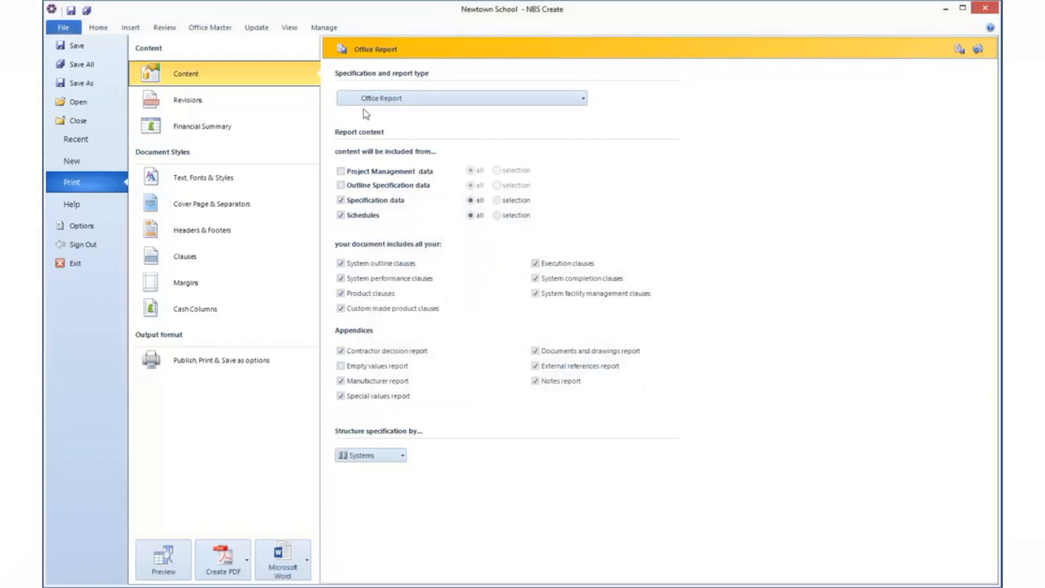
{"action": "left_click", "coordinate": [583, 100]}
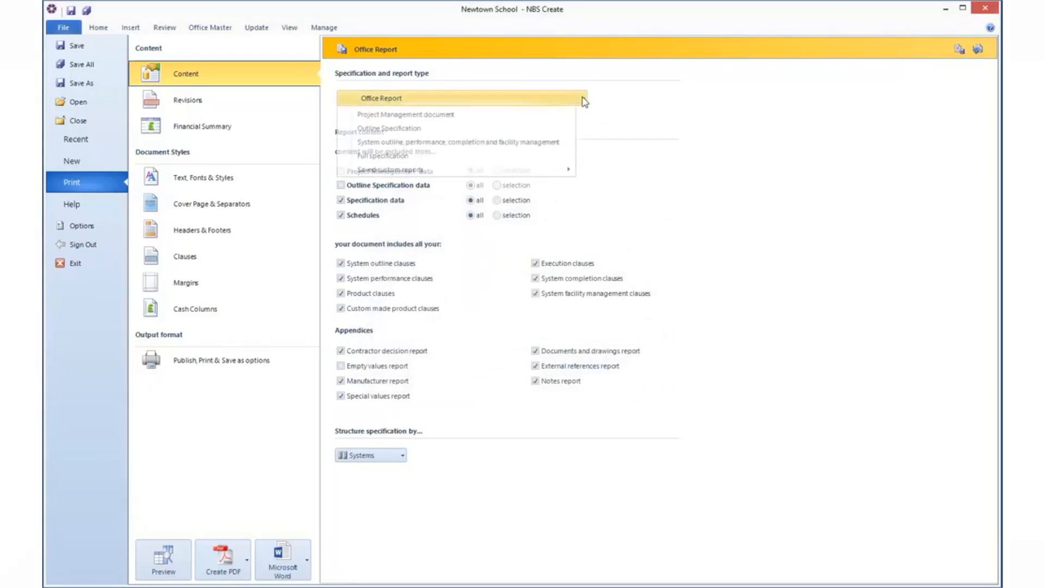
{"action": "mouse_move", "coordinate": [565, 170]}
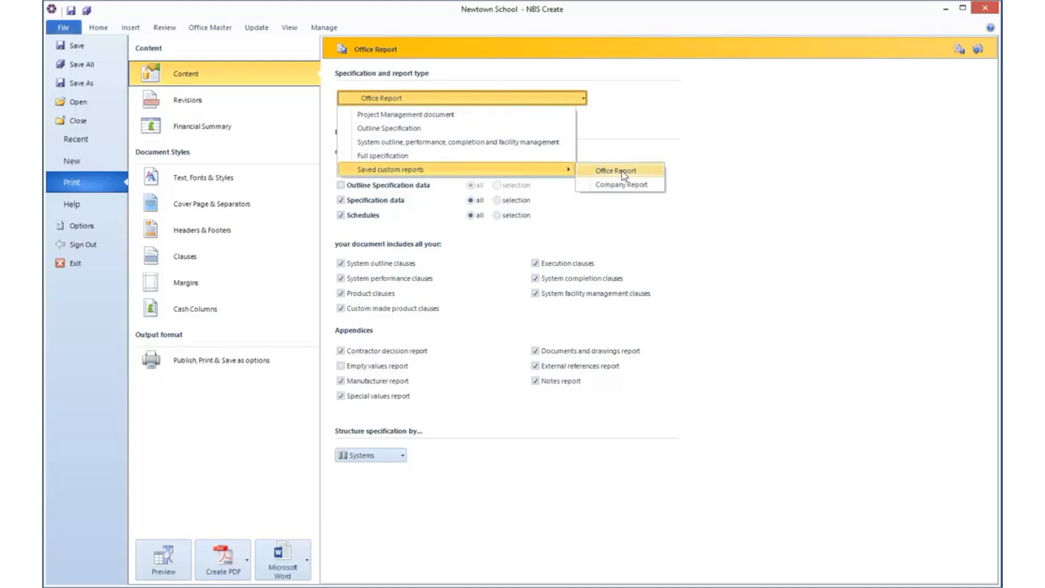
{"action": "left_click", "coordinate": [567, 103]}
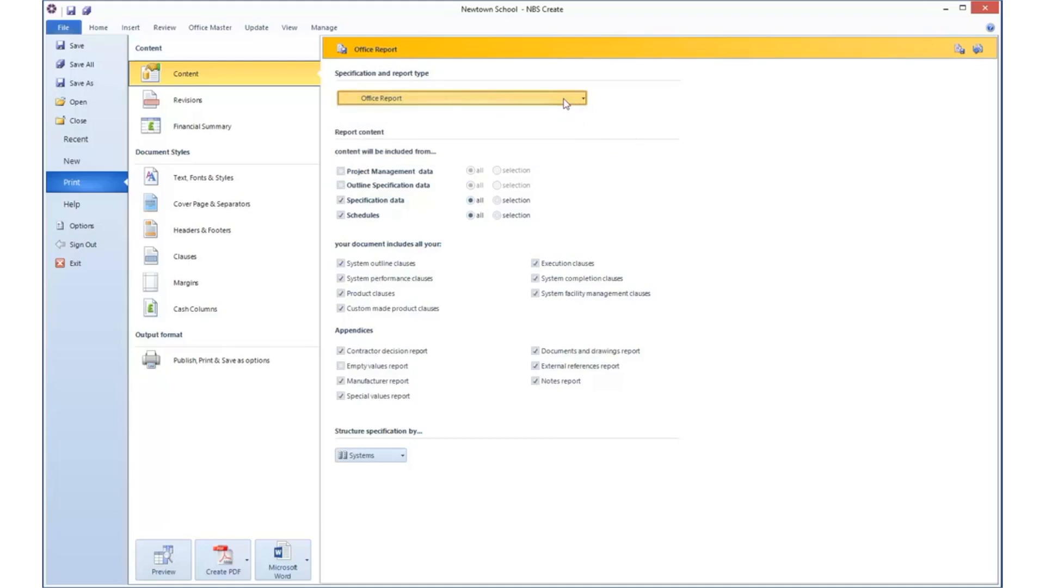
Step: Include revision information in the report and review the job versions available for comparison
{"action": "left_click", "coordinate": [197, 101]}
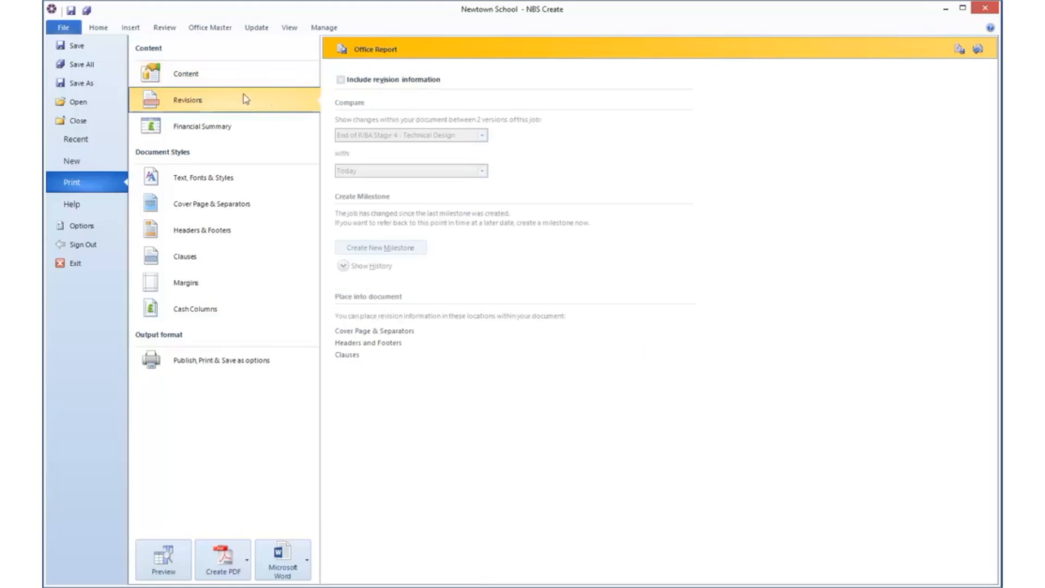
{"action": "left_click", "coordinate": [341, 81]}
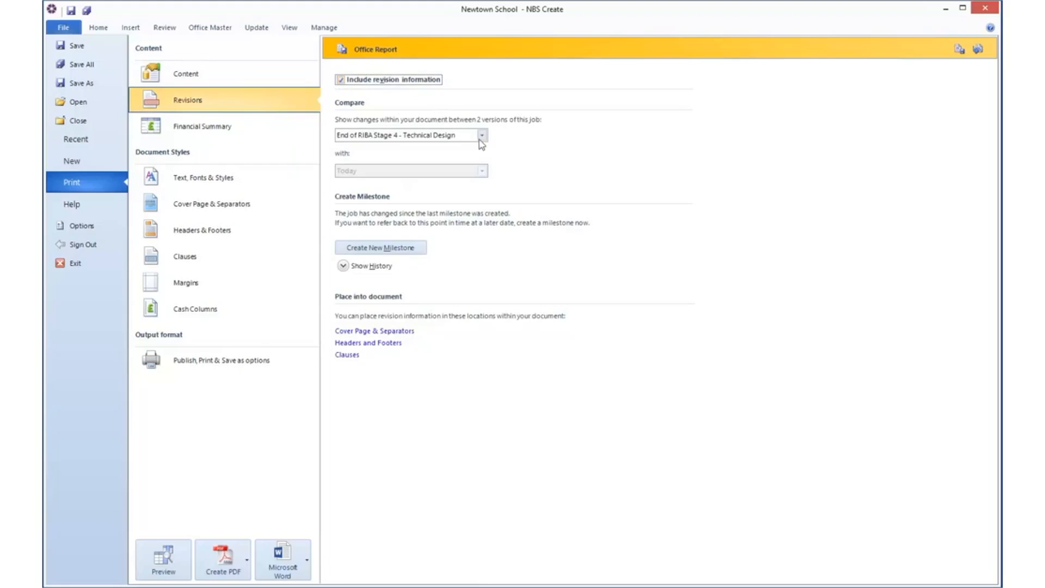
{"action": "left_click", "coordinate": [482, 137]}
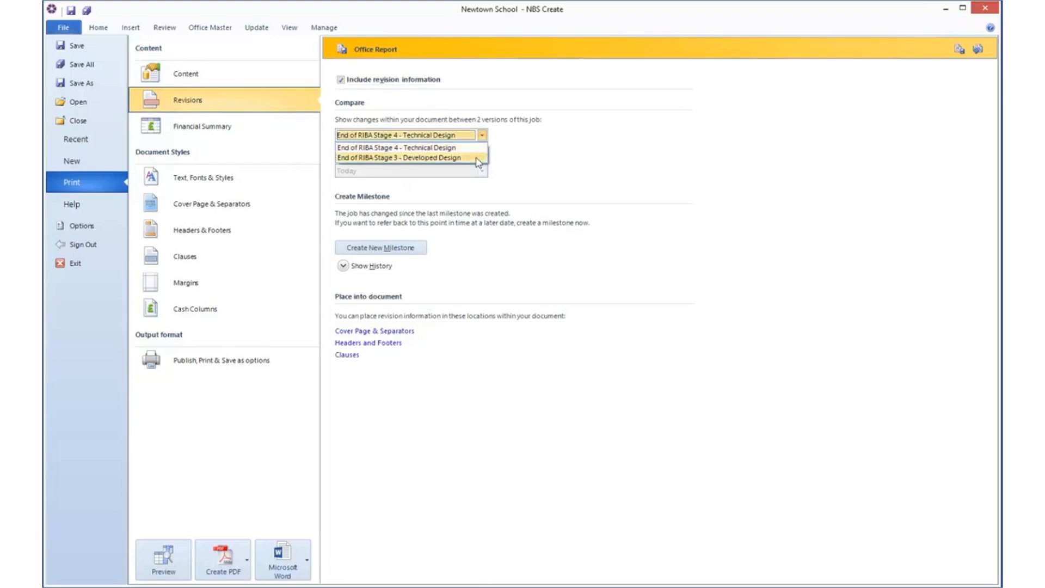
{"action": "left_click", "coordinate": [483, 136]}
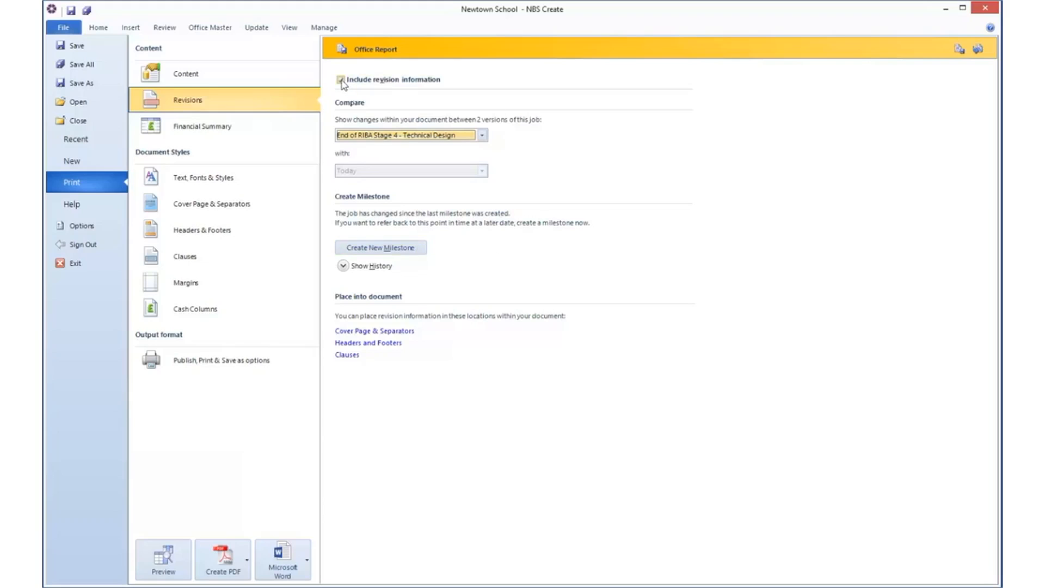
Step: Include a financial summary in the report
{"action": "left_click", "coordinate": [249, 128]}
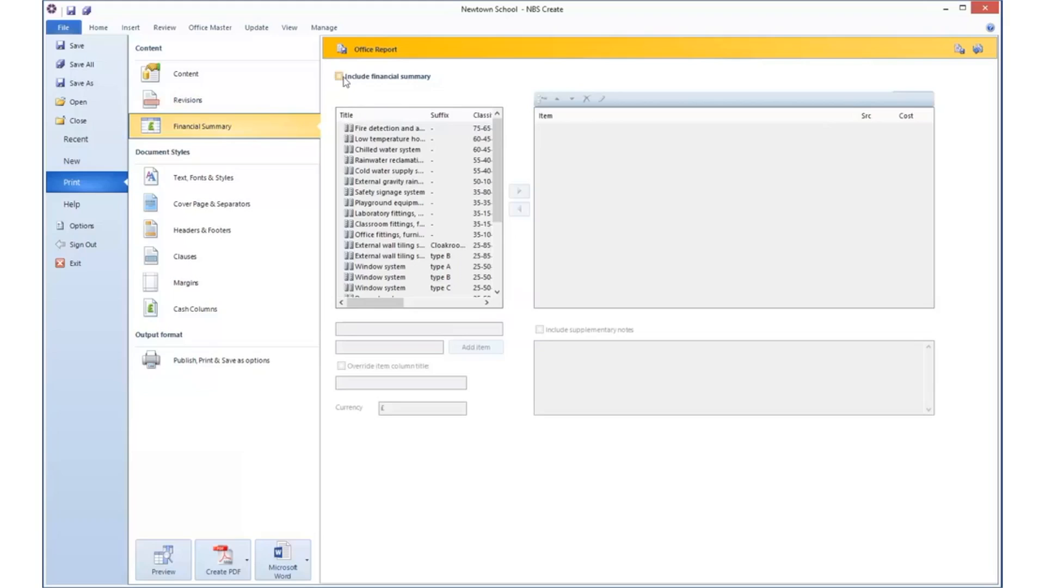
{"action": "left_click", "coordinate": [340, 77]}
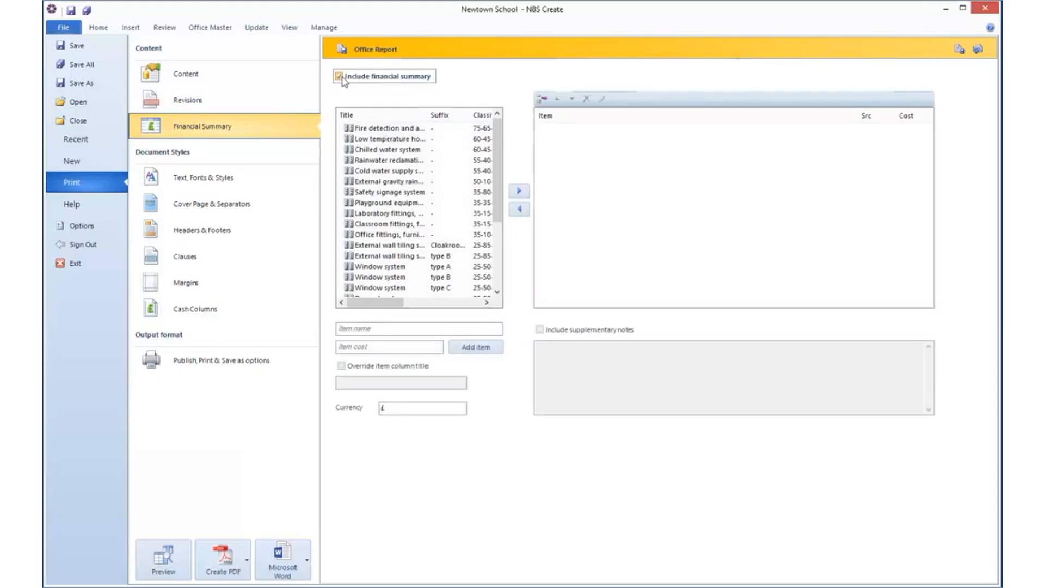
{"action": "left_click", "coordinate": [386, 170]}
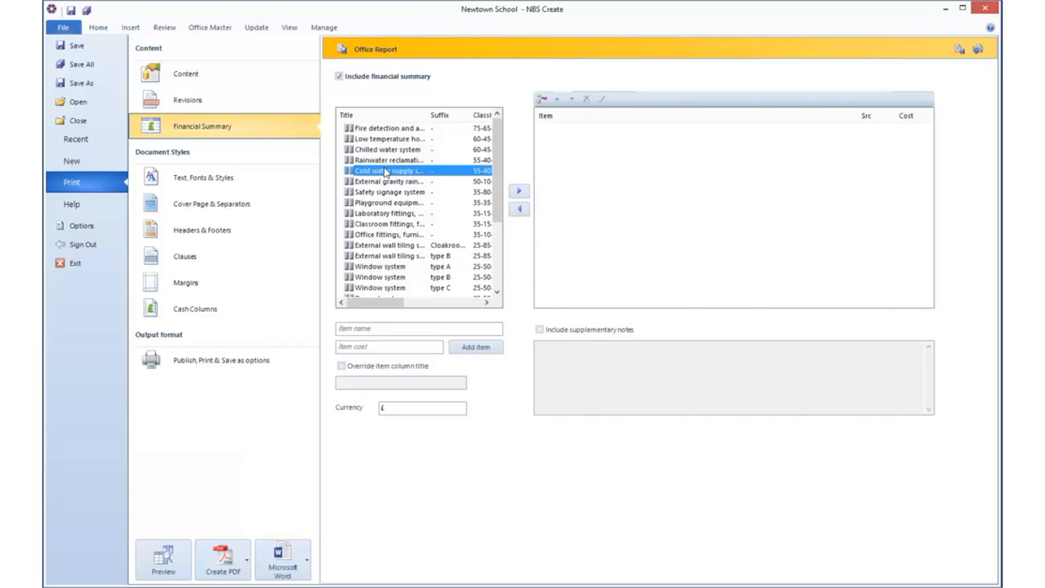
{"action": "left_click", "coordinate": [524, 193]}
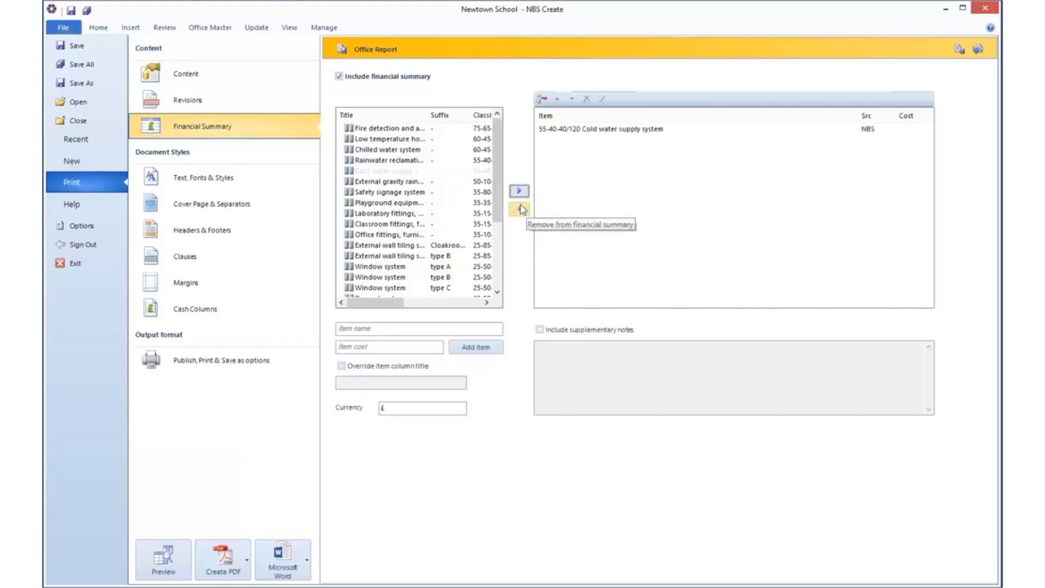
{"action": "left_click", "coordinate": [565, 132]}
{"action": "left_click", "coordinate": [518, 208]}
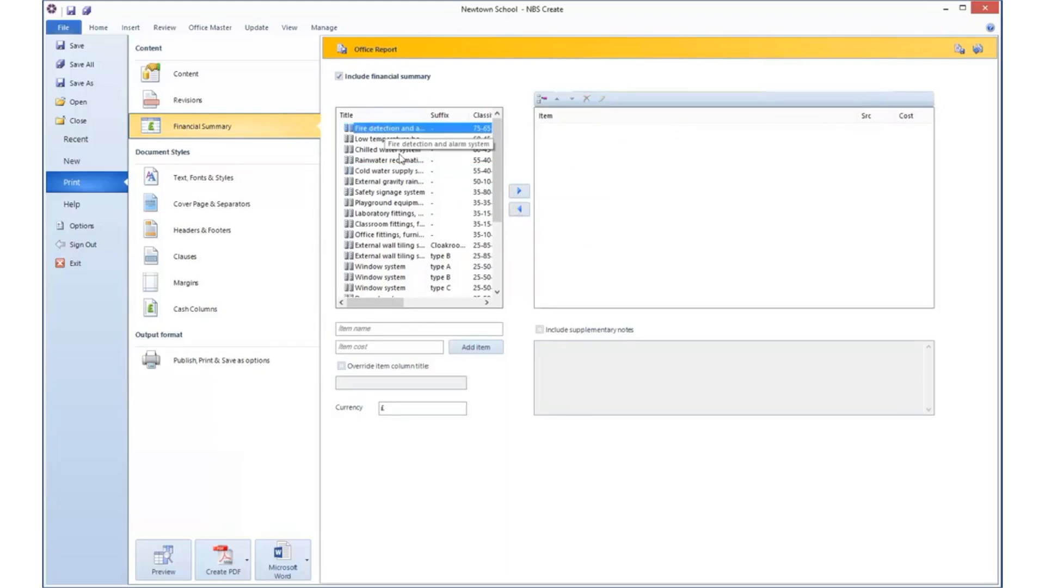
Step: Add every system from the fire detection and alarm system through the deleterious materials survey to the financial summary
{"action": "left_click_drag", "start_coordinate": [501, 184], "coordinate": [419, 264]}
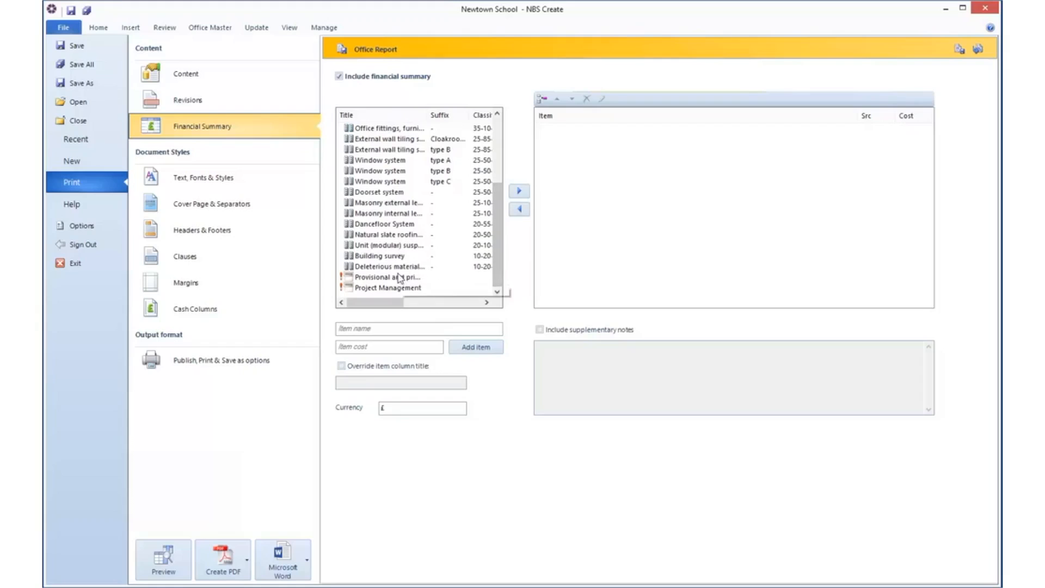
{"action": "left_click", "coordinate": [401, 267], "text": "shift"}
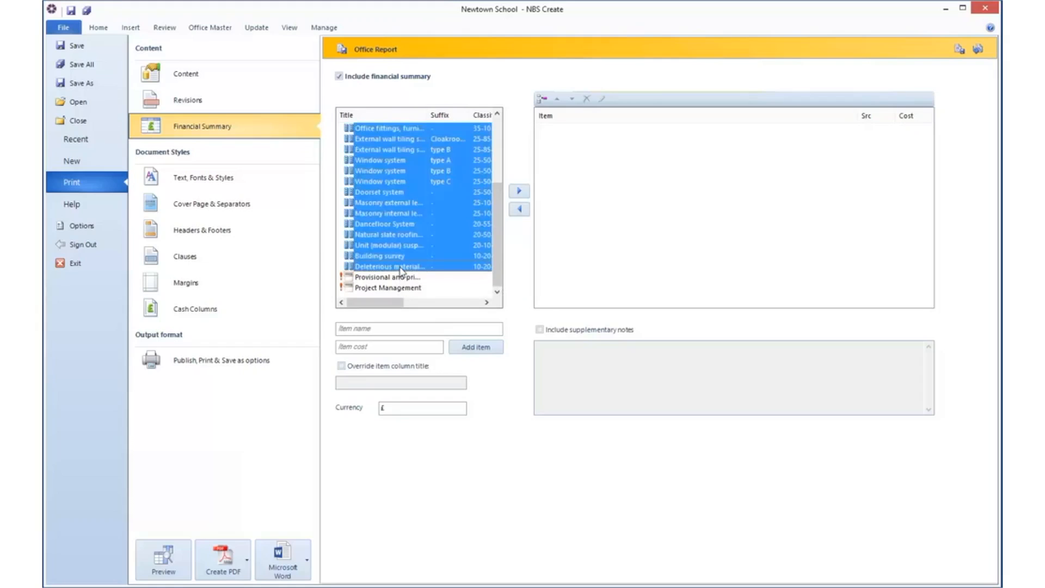
{"action": "left_click", "coordinate": [520, 191]}
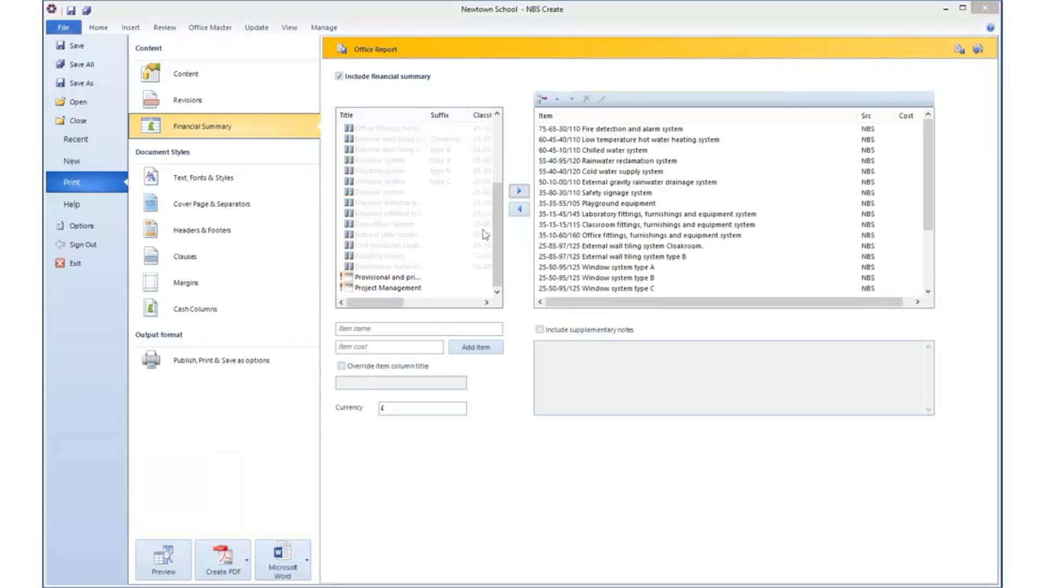
Step: Review which parts of the report's text can be given their own font and style
{"action": "left_click", "coordinate": [225, 184]}
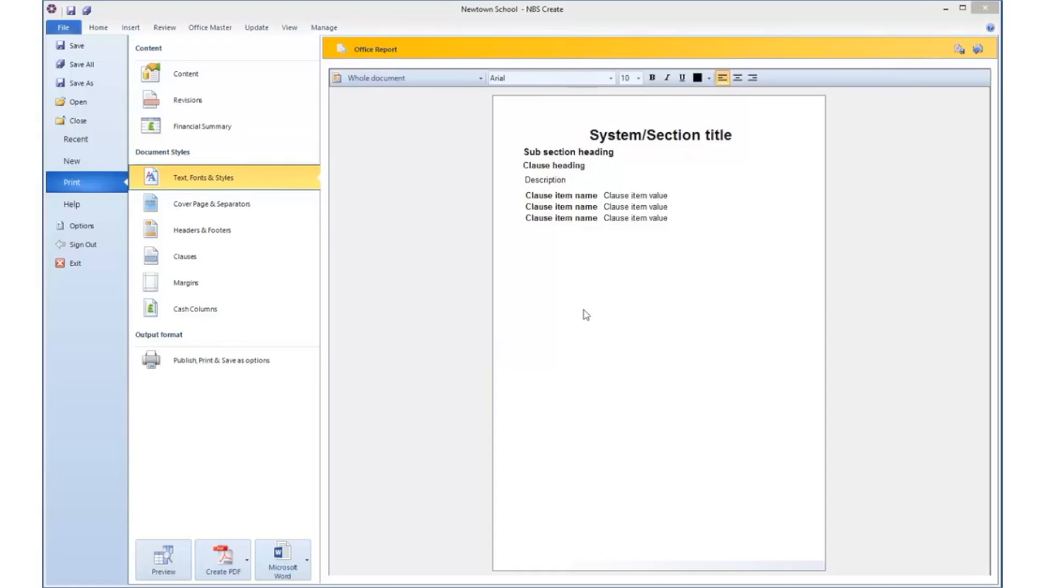
{"action": "left_click", "coordinate": [479, 79]}
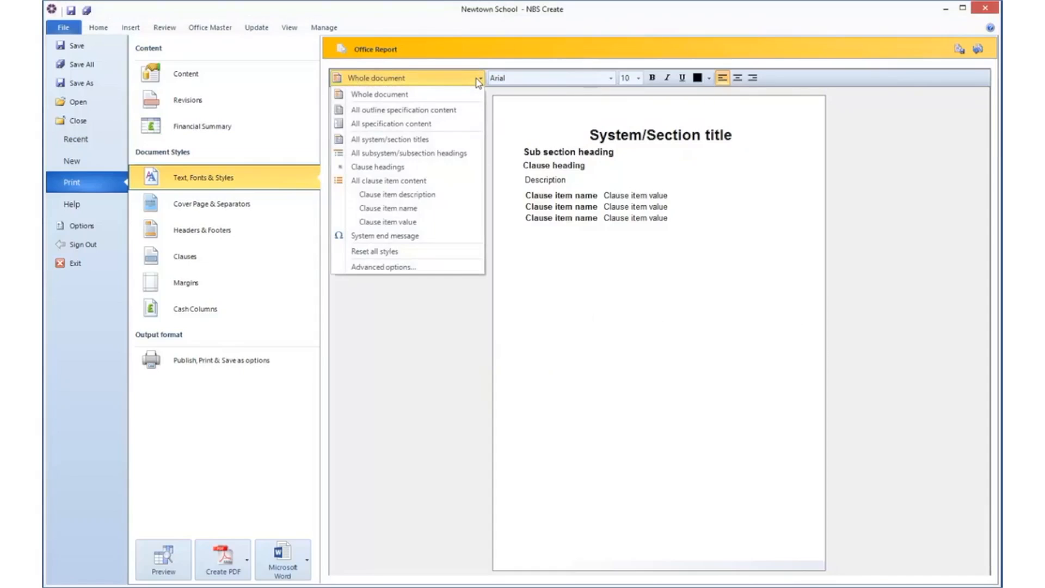
{"action": "left_click", "coordinate": [479, 80]}
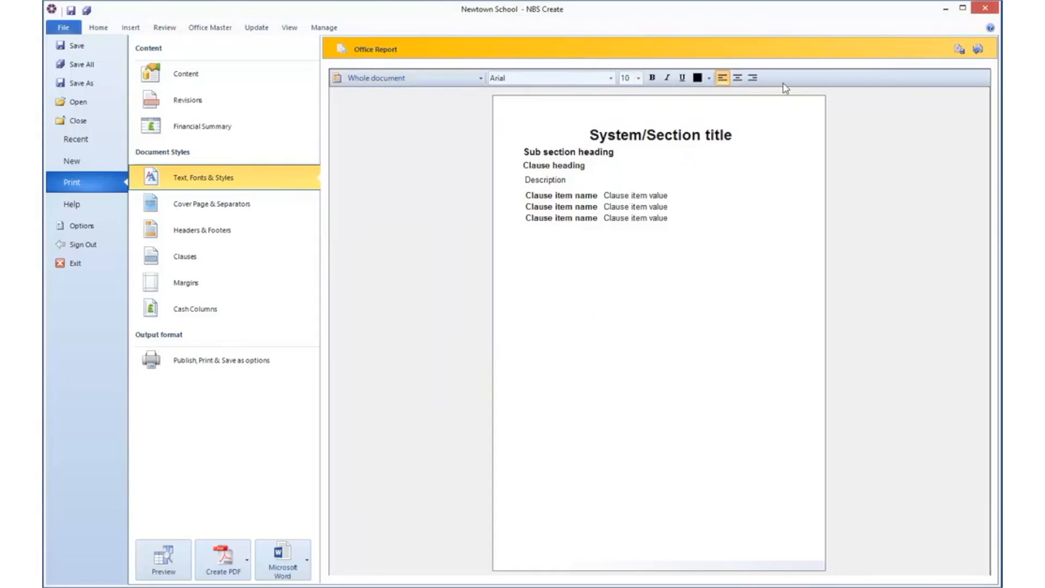
Step: Insert the logo picture "NBS Logo 1" between the specification title and the report title on the cover page
{"action": "left_click", "coordinate": [233, 208]}
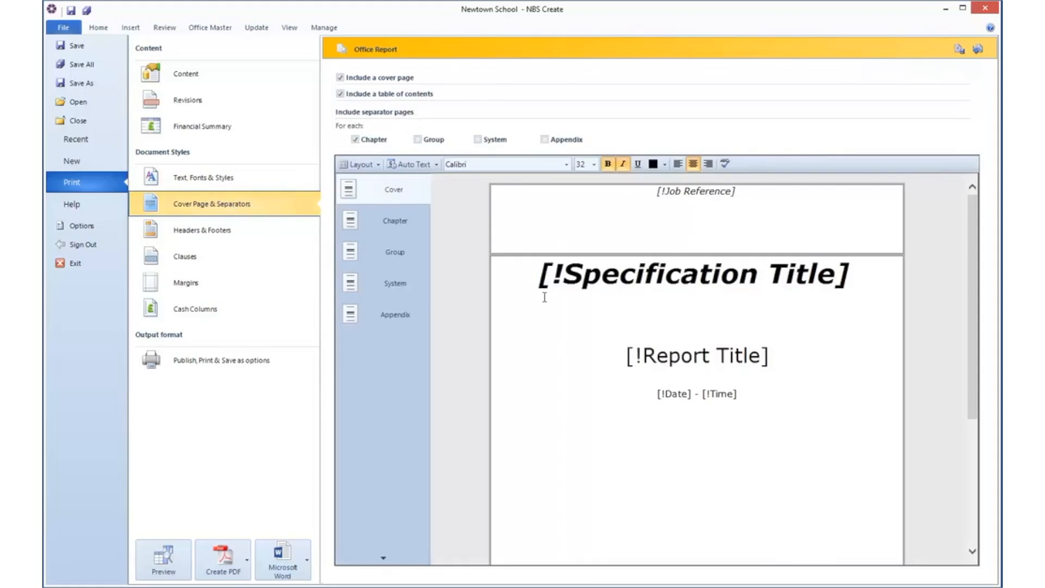
{"action": "left_click", "coordinate": [699, 319]}
{"action": "left_click", "coordinate": [415, 165]}
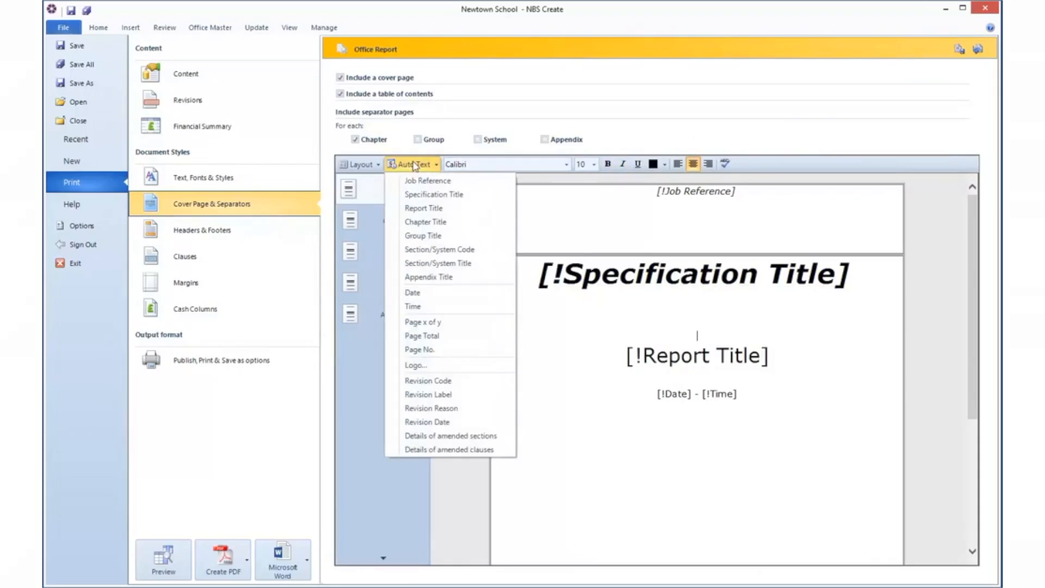
{"action": "left_click", "coordinate": [440, 366]}
{"action": "left_click", "coordinate": [606, 217]}
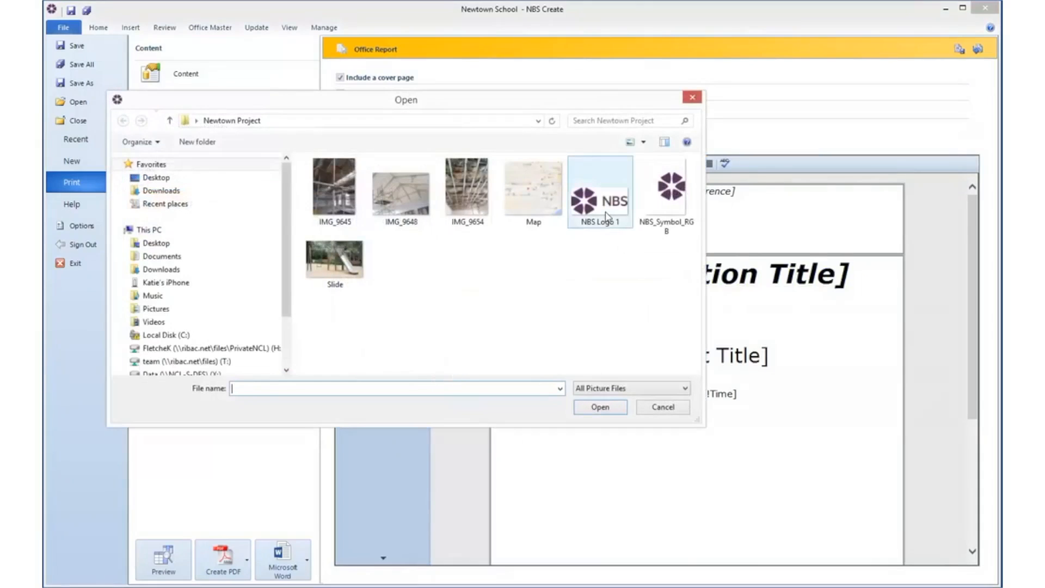
{"action": "left_click", "coordinate": [601, 408]}
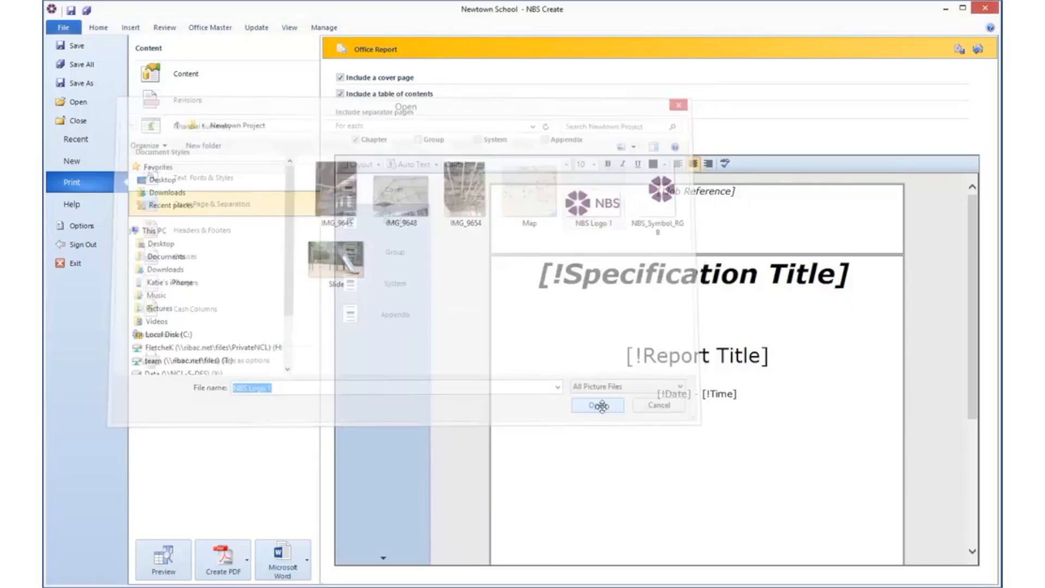
{"action": "left_click", "coordinate": [578, 492]}
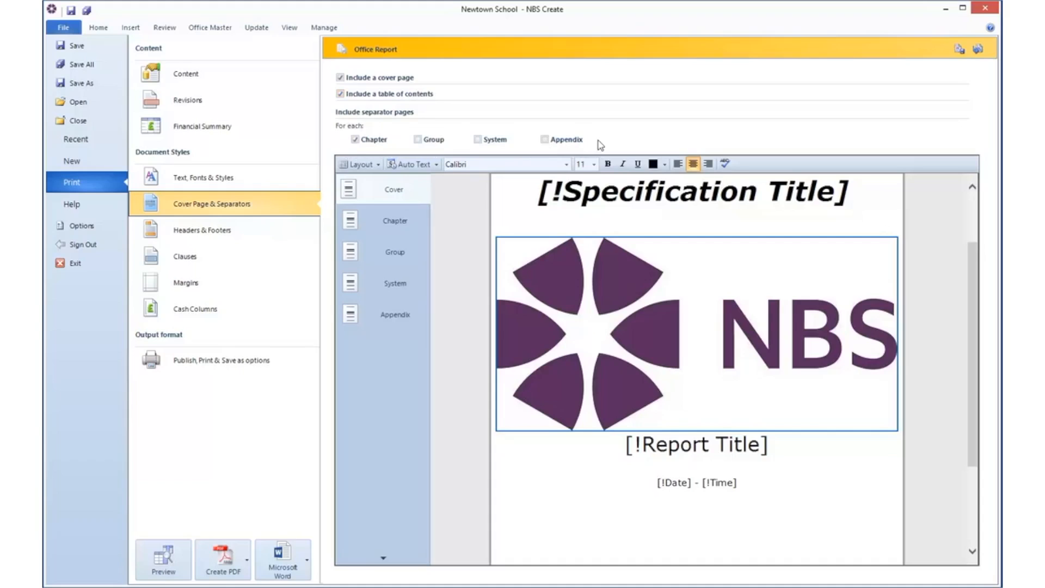
Step: Include footers in the report and give them a three-panel layout
{"action": "left_click", "coordinate": [187, 230]}
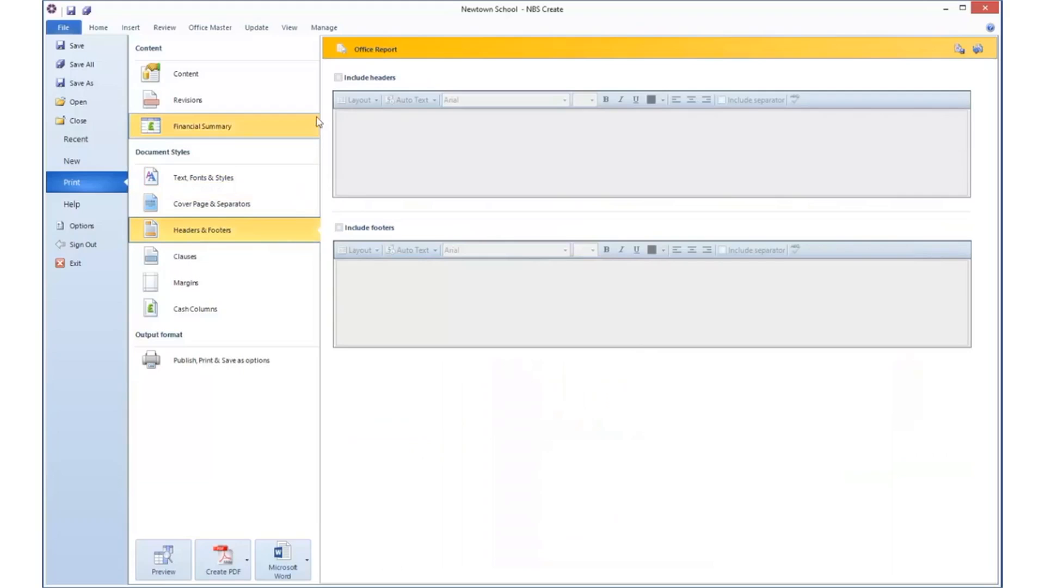
{"action": "left_click", "coordinate": [339, 228]}
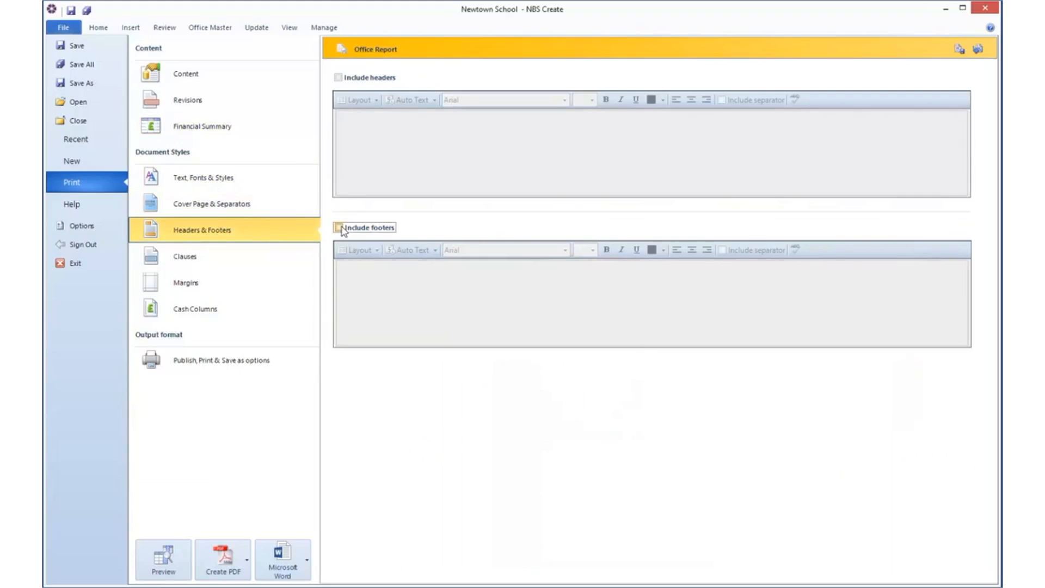
{"action": "left_click", "coordinate": [360, 252]}
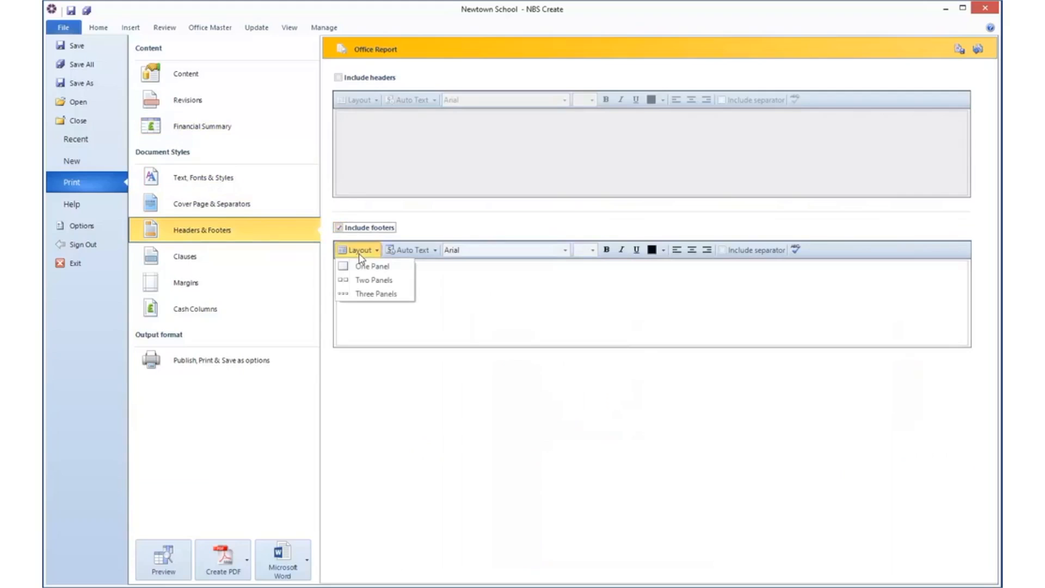
{"action": "left_click", "coordinate": [364, 297]}
Step: Add the "Page x of y" auto text to the middle footer panel and include a footer separator
{"action": "left_click", "coordinate": [686, 304]}
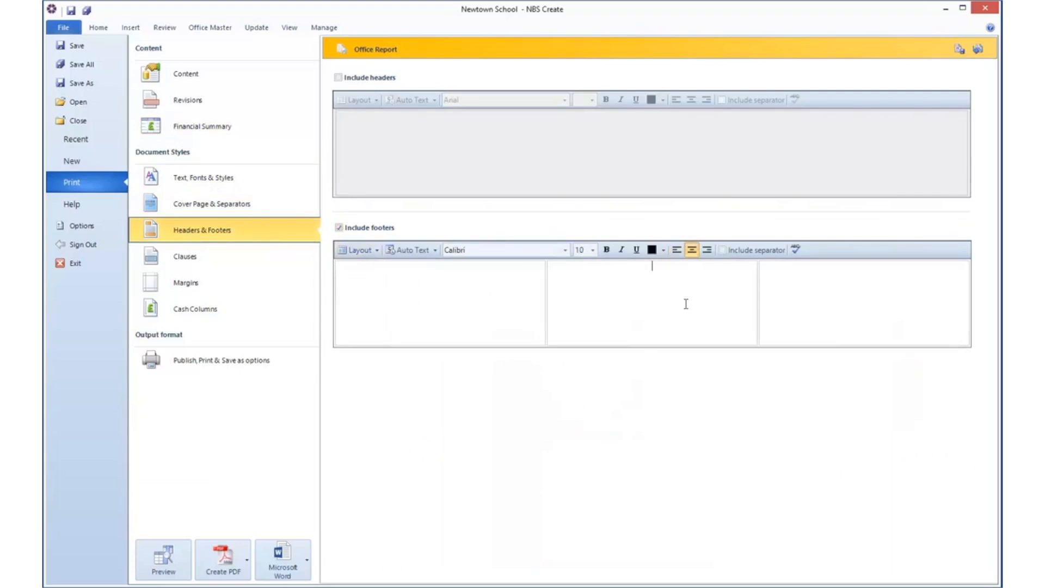
{"action": "left_click", "coordinate": [422, 252]}
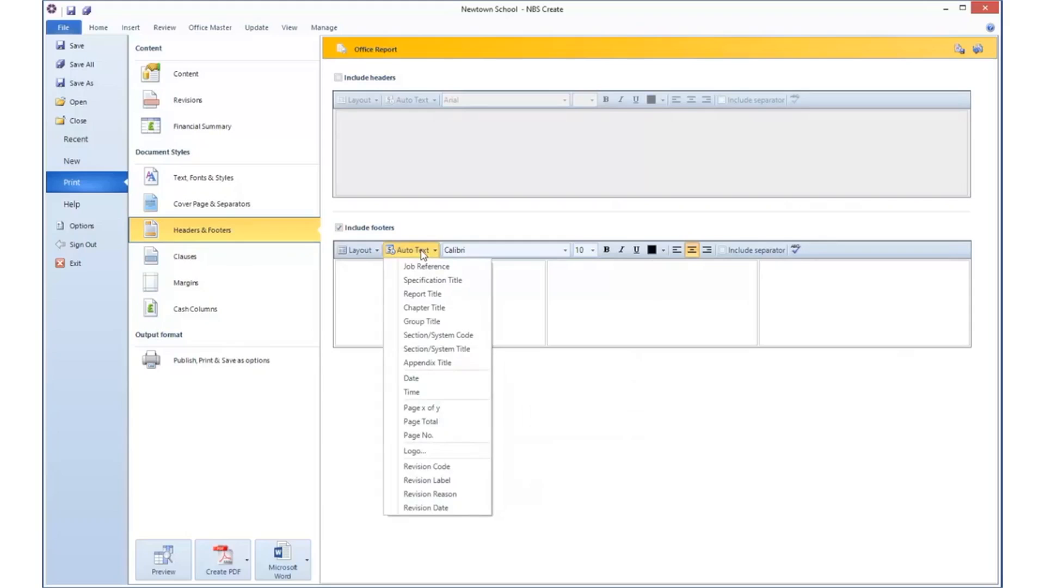
{"action": "left_click", "coordinate": [460, 412]}
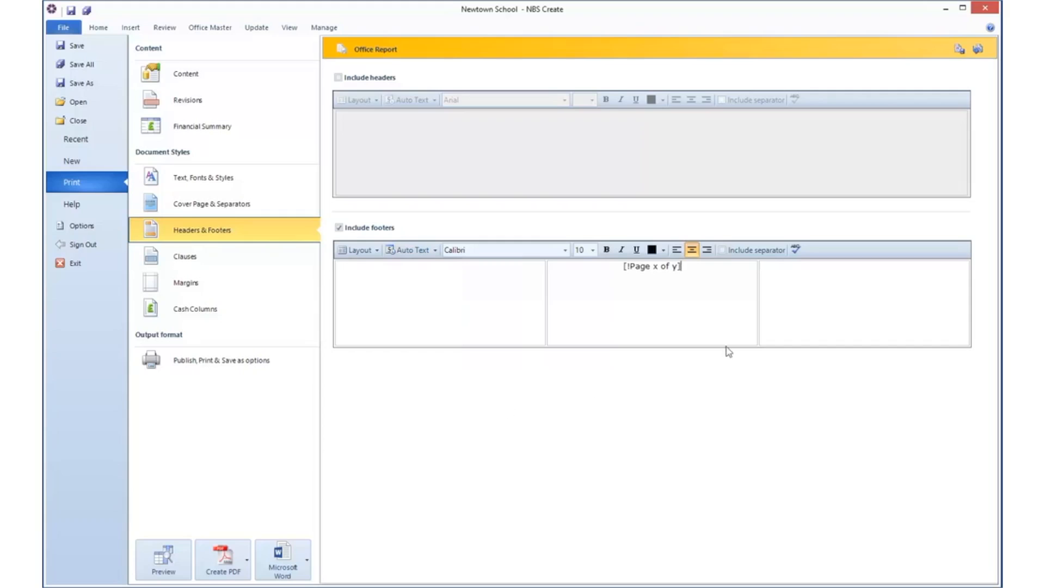
{"action": "left_click", "coordinate": [723, 250]}
Step: Try showing empty clause values with the text "To be completed." and set them back to hidden
{"action": "left_click", "coordinate": [181, 259]}
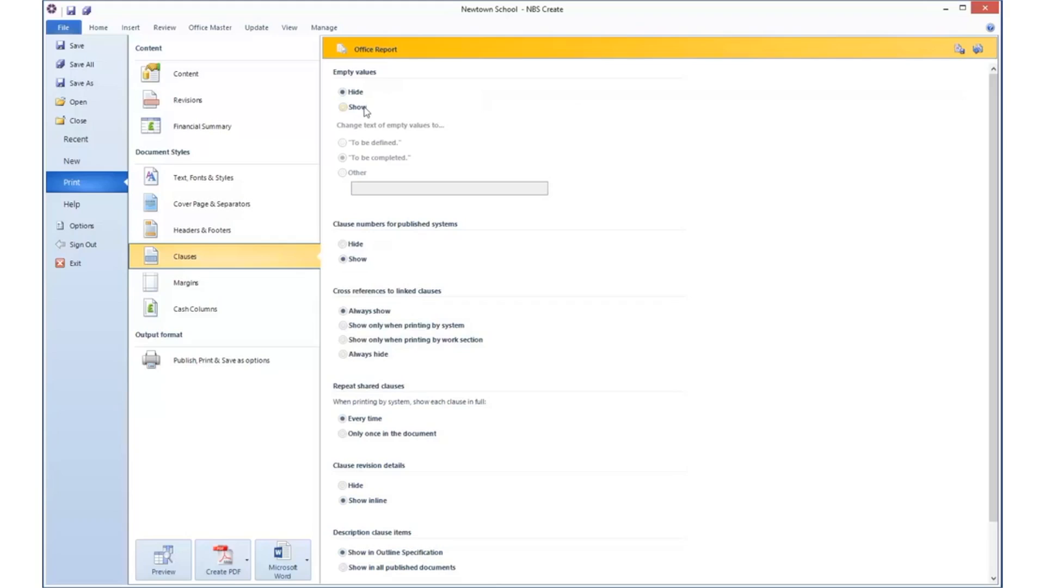
{"action": "left_click", "coordinate": [343, 107]}
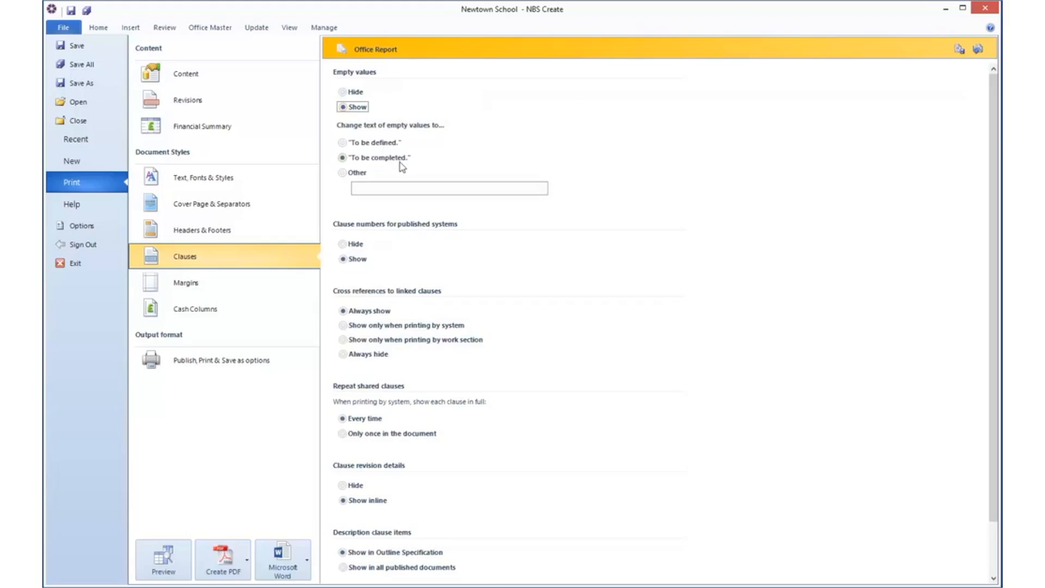
{"action": "left_click", "coordinate": [390, 187]}
{"action": "left_click", "coordinate": [343, 159]}
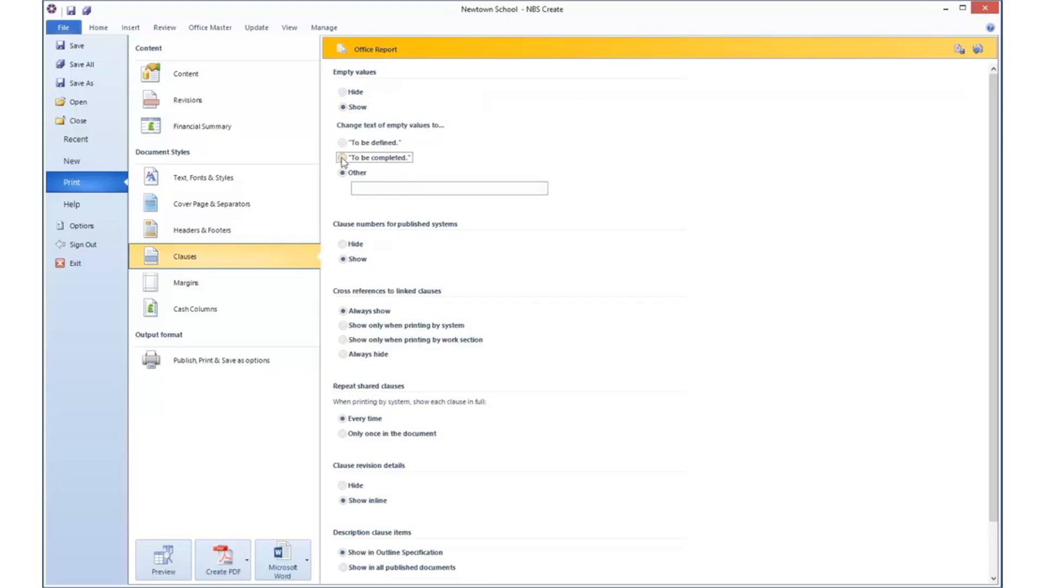
{"action": "left_click", "coordinate": [345, 93]}
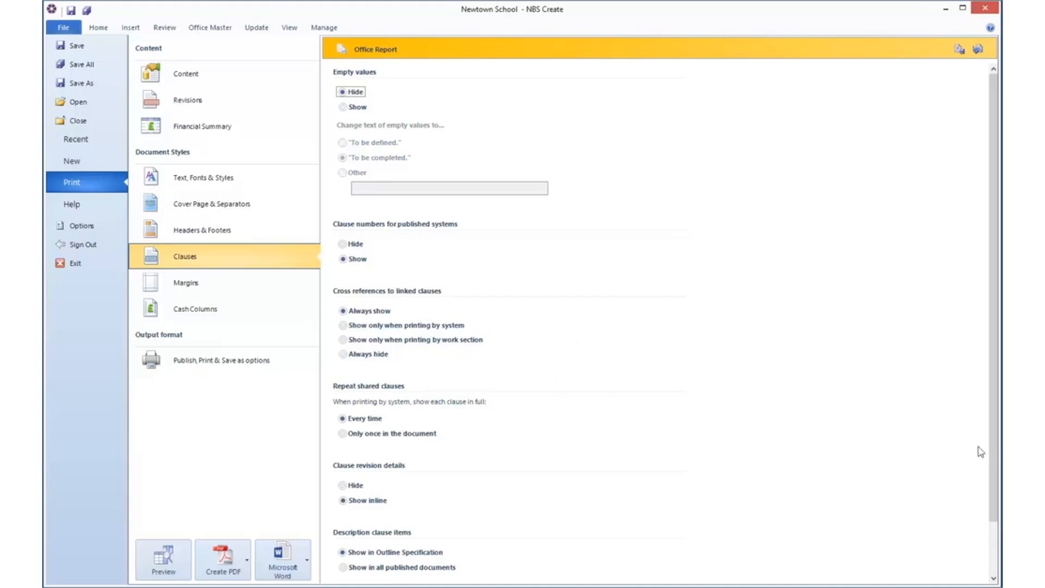
Step: Review the remaining clause options, the margin presets and the cash column settings
{"action": "left_click_drag", "start_coordinate": [993, 446], "coordinate": [997, 526]}
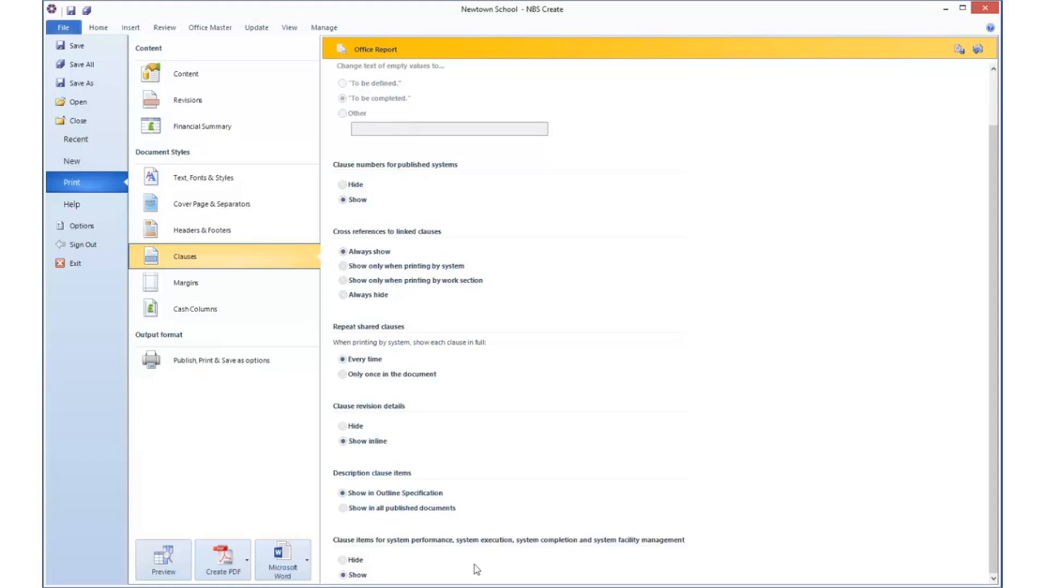
{"action": "left_click", "coordinate": [211, 282]}
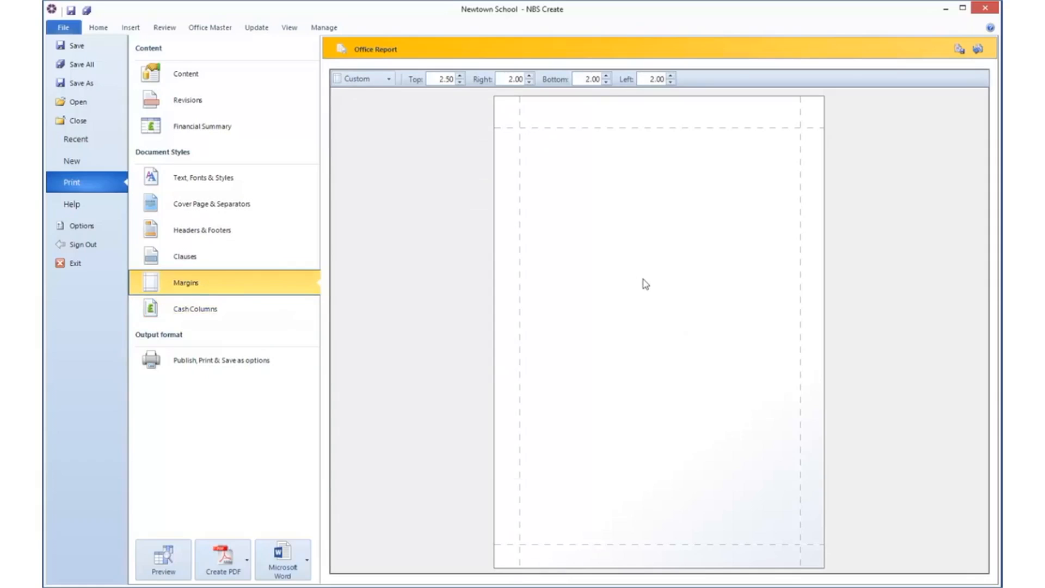
{"action": "left_click", "coordinate": [390, 80]}
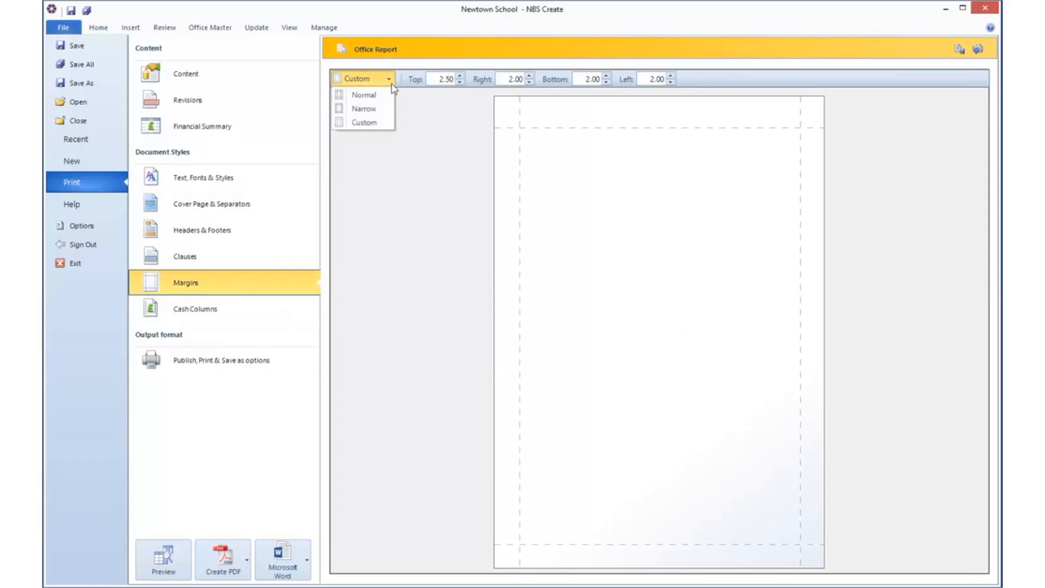
{"action": "left_click", "coordinate": [392, 83]}
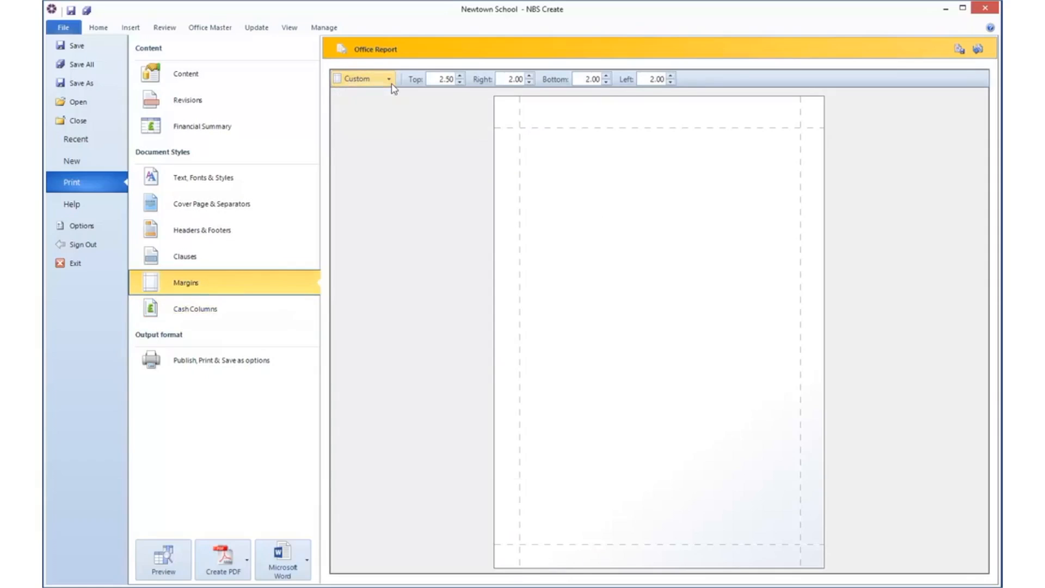
{"action": "left_click", "coordinate": [232, 310]}
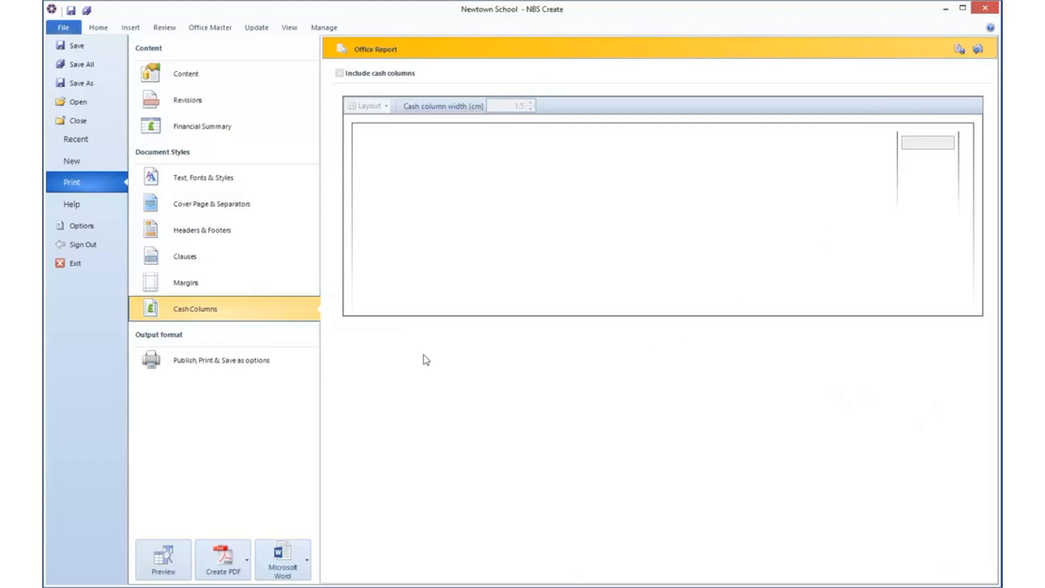
Step: Review the report's output format choices and the other formats the job can be exported to
{"action": "left_click", "coordinate": [242, 365]}
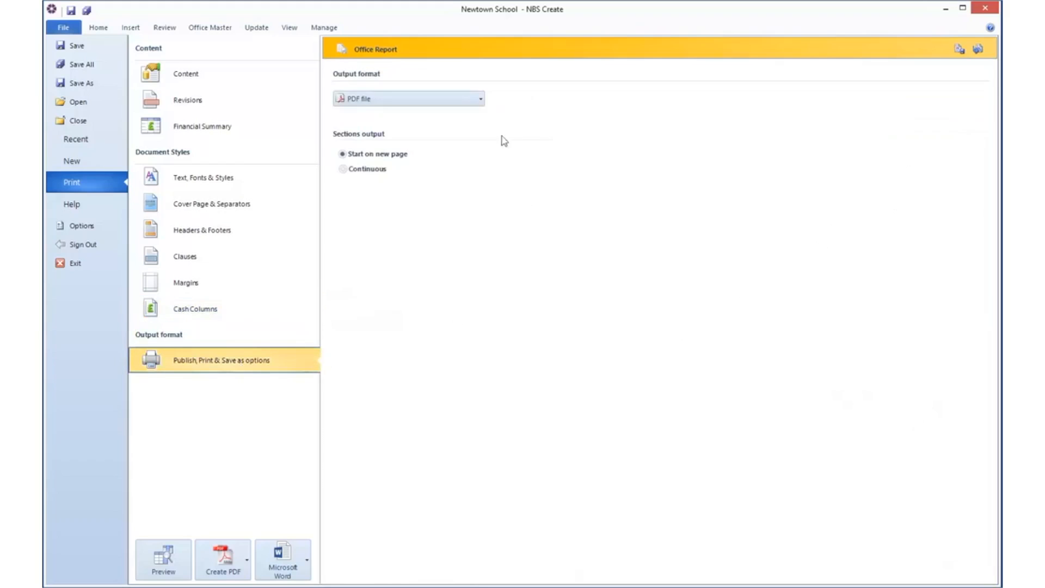
{"action": "left_click", "coordinate": [482, 100]}
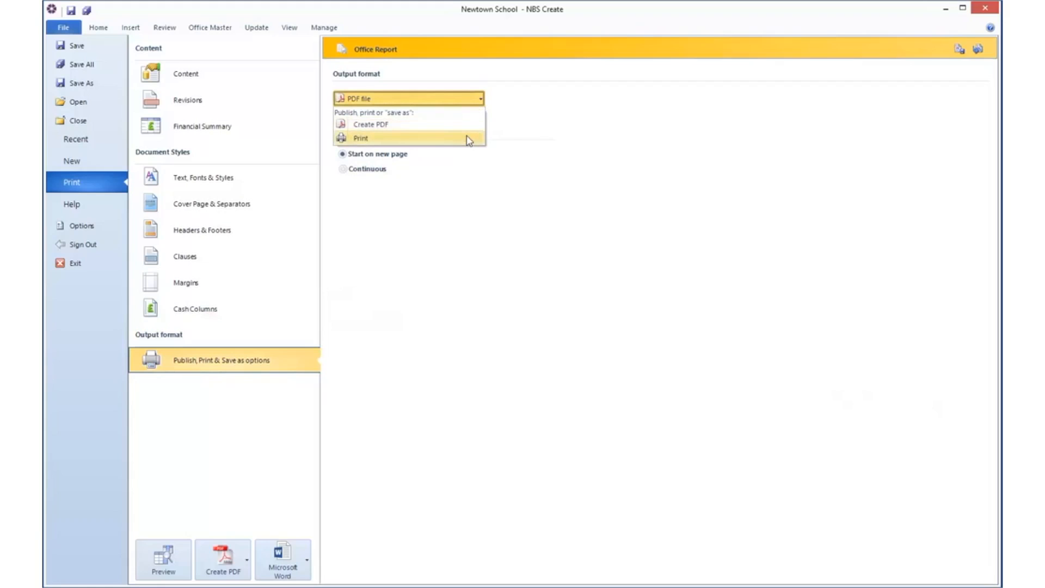
{"action": "left_click", "coordinate": [537, 139]}
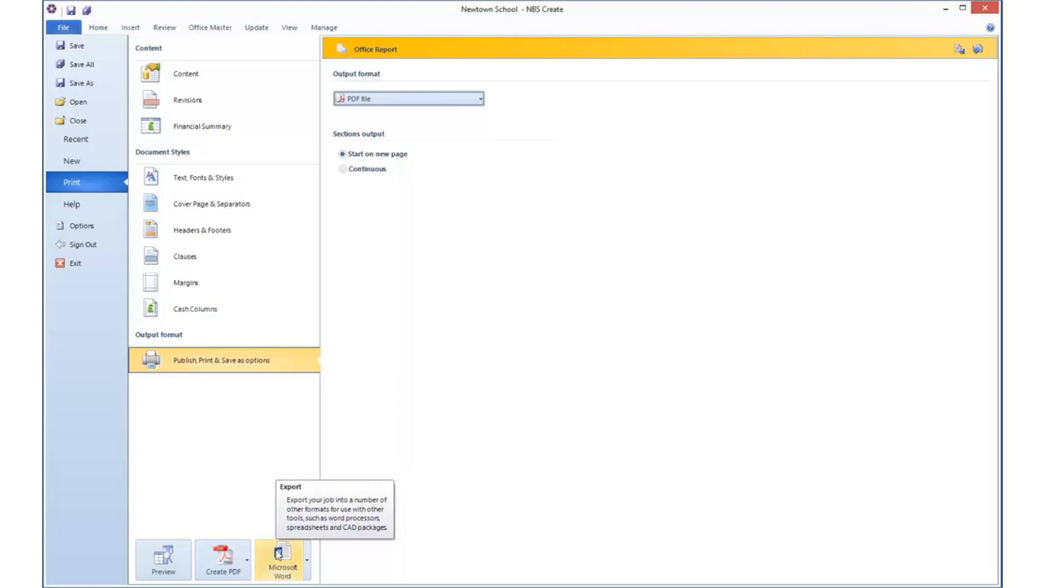
{"action": "left_click", "coordinate": [308, 561]}
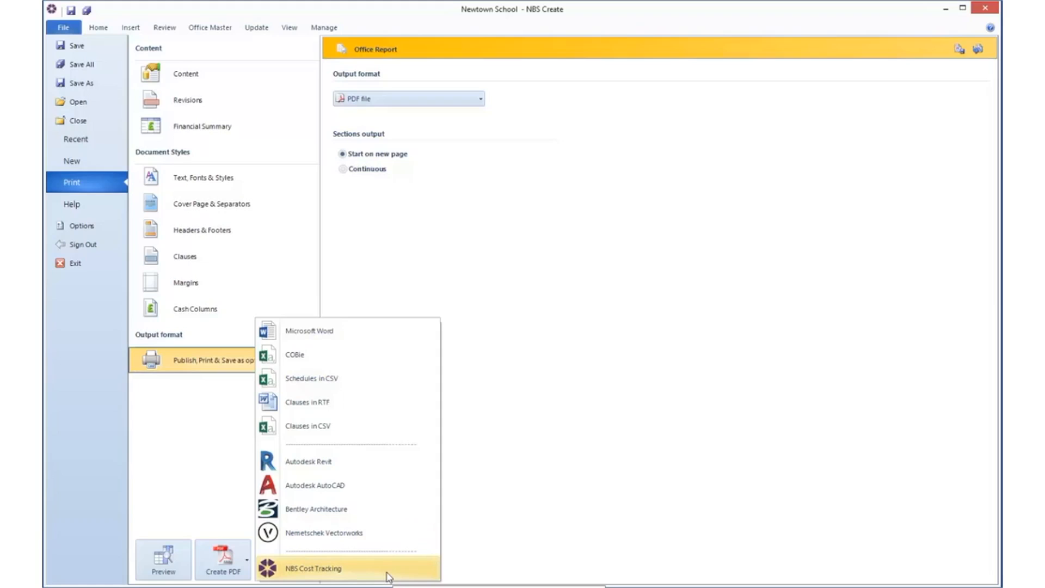
{"action": "left_click", "coordinate": [193, 470]}
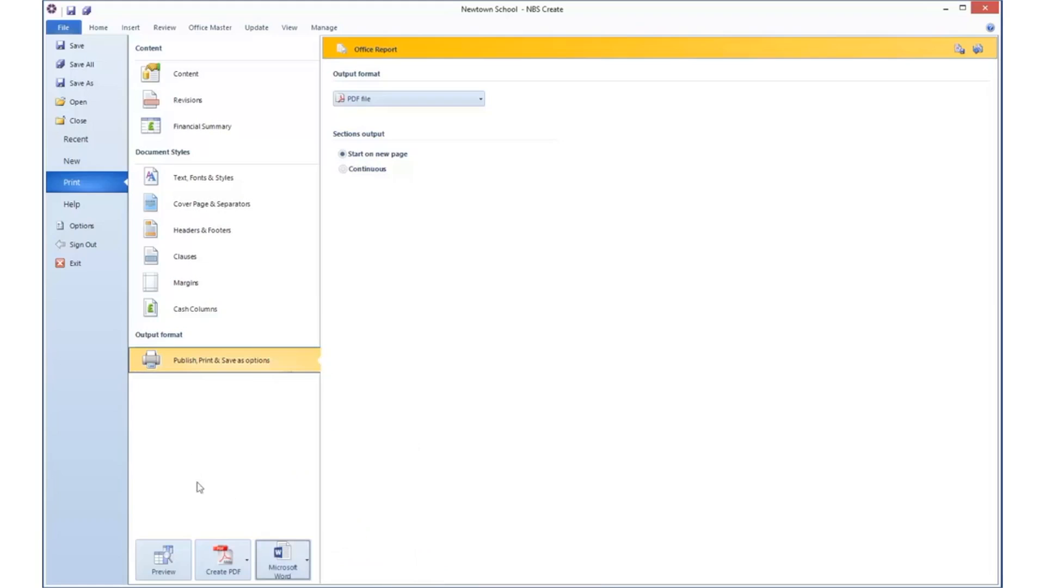
Step: Create a PDF of the report in the Newtown Project folder, named "ABC123 Newtown School Full"
{"action": "left_click", "coordinate": [224, 558]}
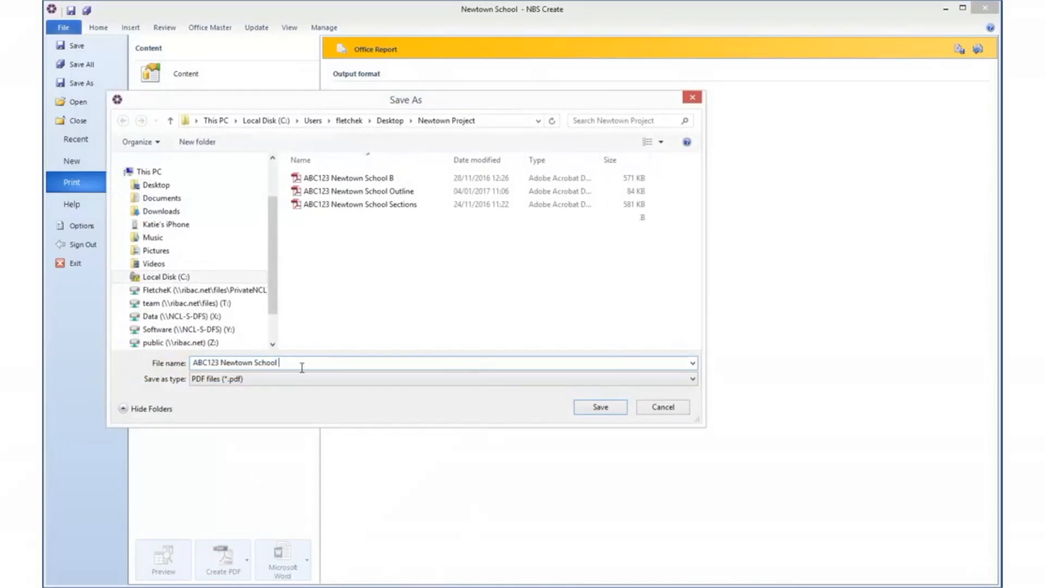
{"action": "type", "text": "Full"}
{"action": "left_click", "coordinate": [612, 407]}
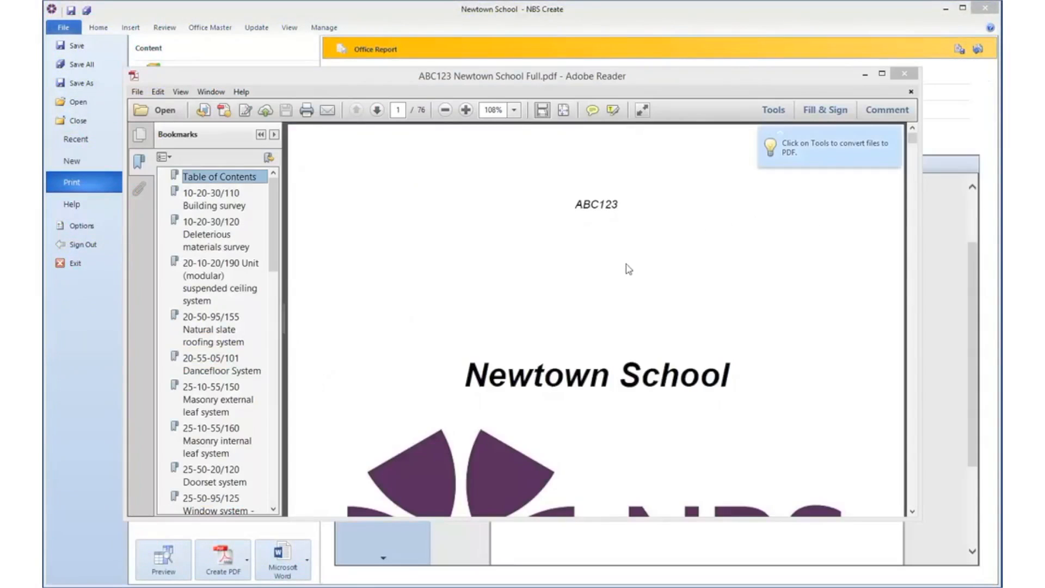
Step: Check the PDF's cover page and table of contents, and follow the contents link to read the Doorset system section
{"action": "left_click", "coordinate": [642, 270]}
{"action": "scroll", "coordinate": [642, 270], "scroll_direction": "down", "scroll_amount": 10}
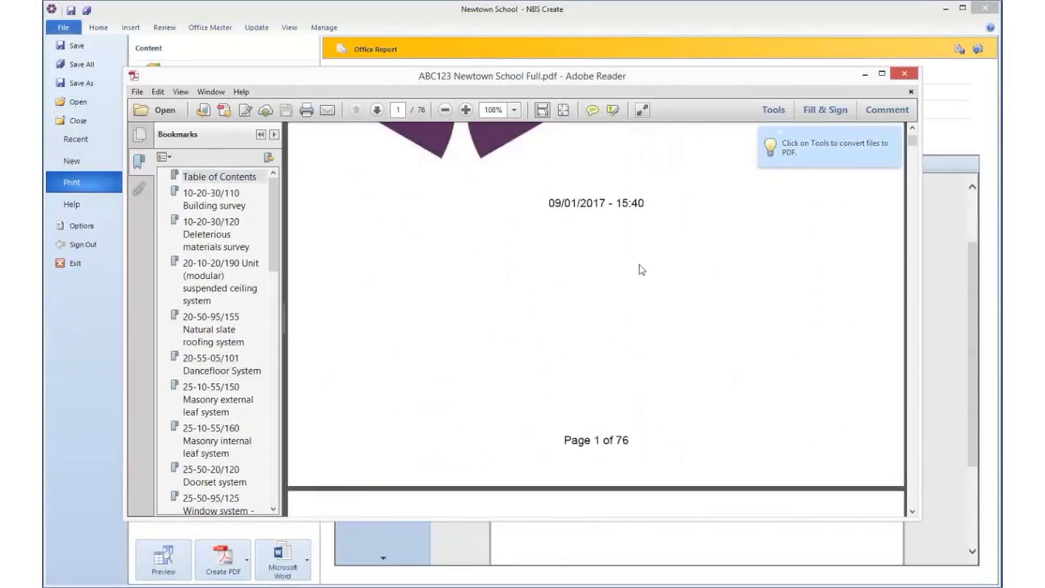
{"action": "scroll", "coordinate": [642, 270], "scroll_direction": "down", "scroll_amount": 7}
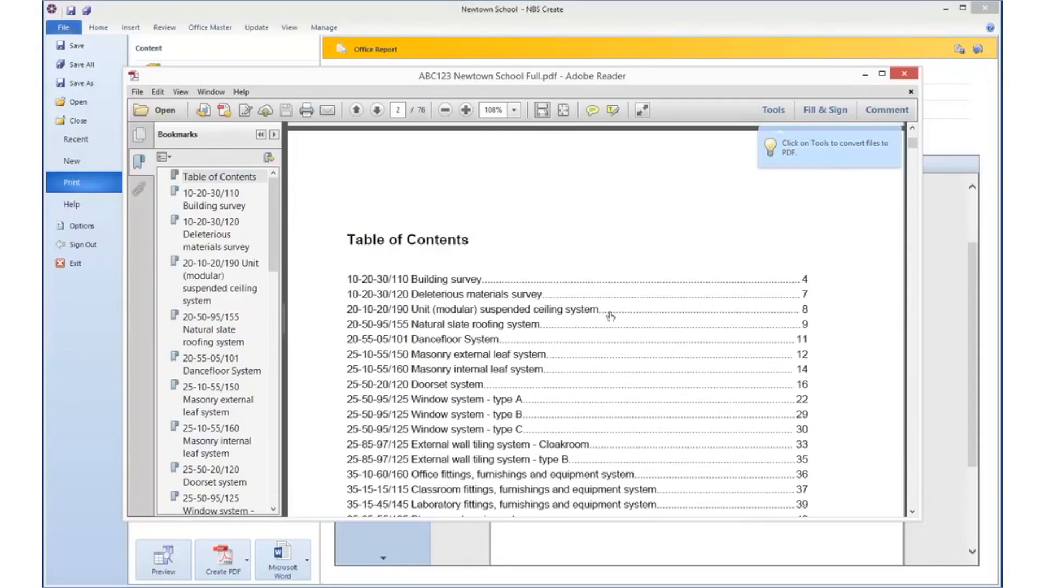
{"action": "left_click", "coordinate": [474, 385]}
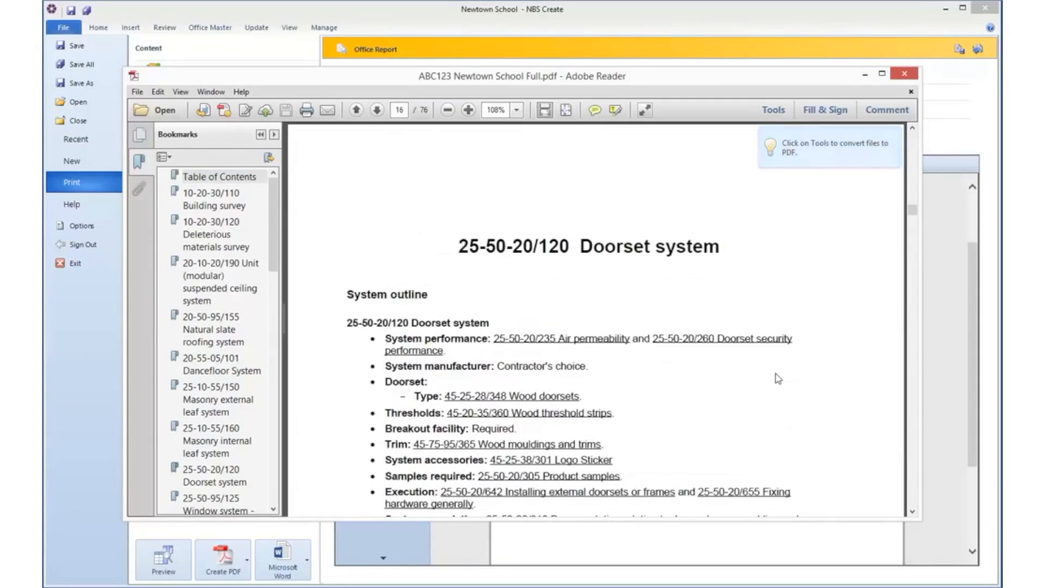
{"action": "scroll", "coordinate": [778, 379], "scroll_direction": "down", "scroll_amount": 3}
{"action": "scroll", "coordinate": [779, 378], "scroll_direction": "down", "scroll_amount": 5}
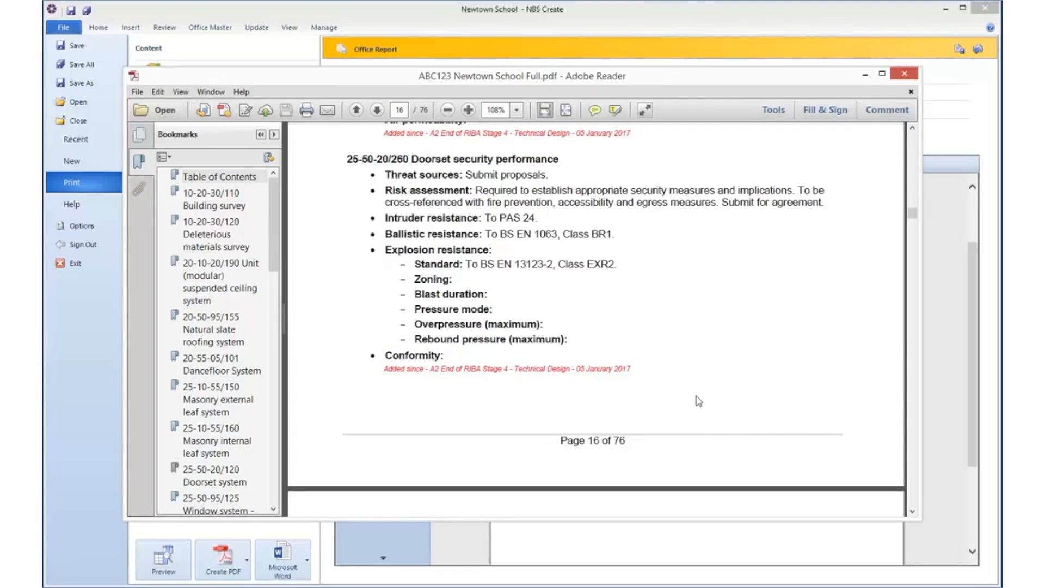
{"action": "scroll", "coordinate": [653, 401], "scroll_direction": "up", "scroll_amount": 10}
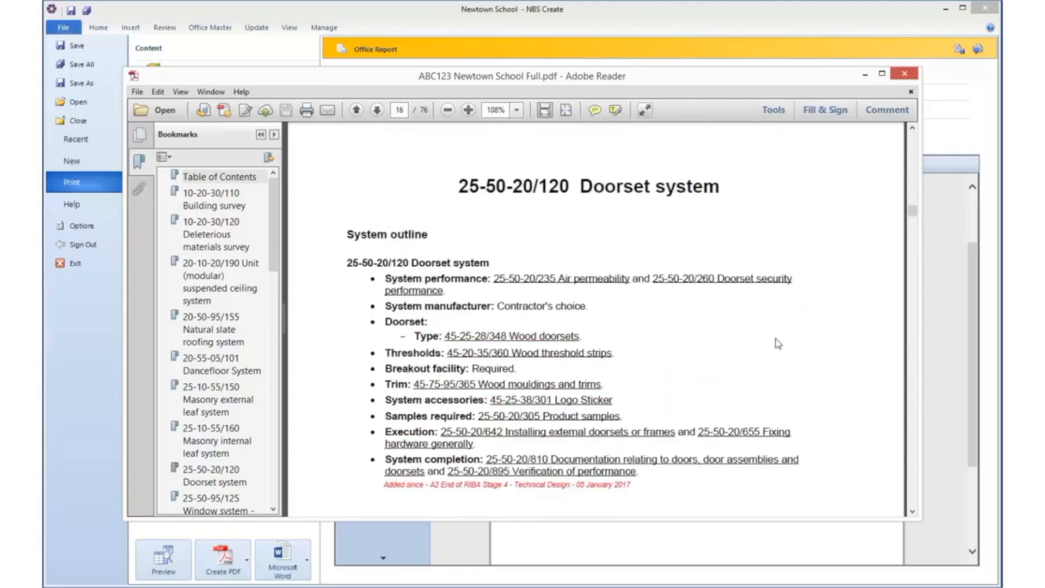
Step: Review the Doorset system's performance, products and execution clauses in the PDF, including the shared-by references and the revision notes
{"action": "scroll", "coordinate": [779, 343], "scroll_direction": "down", "scroll_amount": 8}
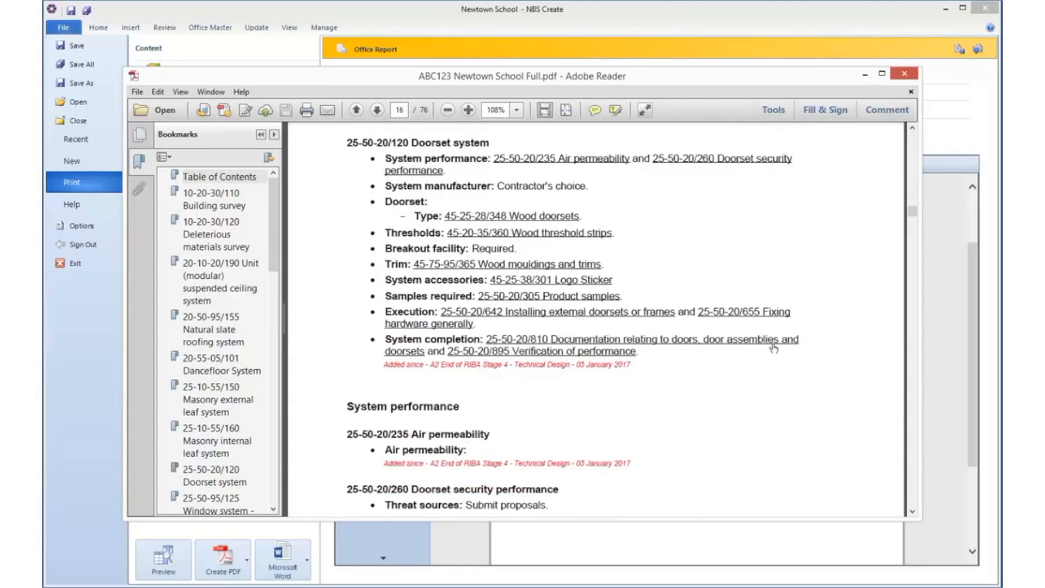
{"action": "scroll", "coordinate": [746, 399], "scroll_direction": "down", "scroll_amount": 7}
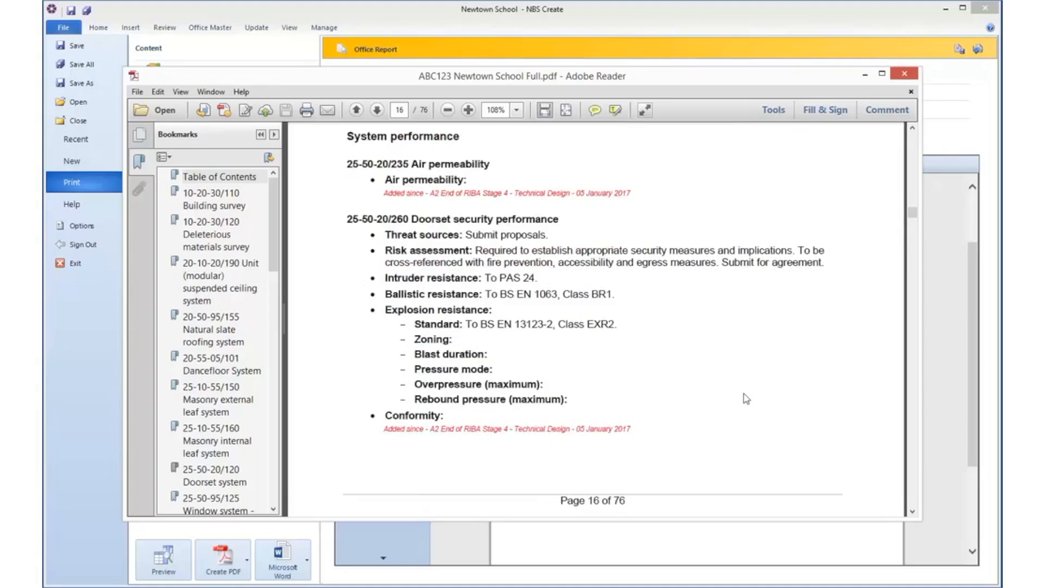
{"action": "scroll", "coordinate": [746, 399], "scroll_direction": "down", "scroll_amount": 14}
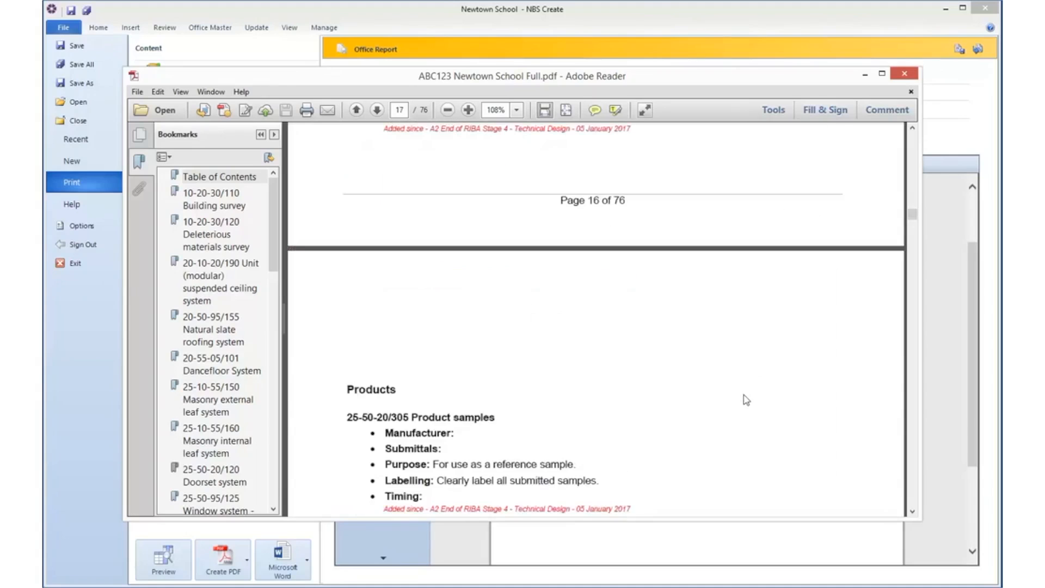
{"action": "scroll", "coordinate": [746, 400], "scroll_direction": "down", "scroll_amount": 11}
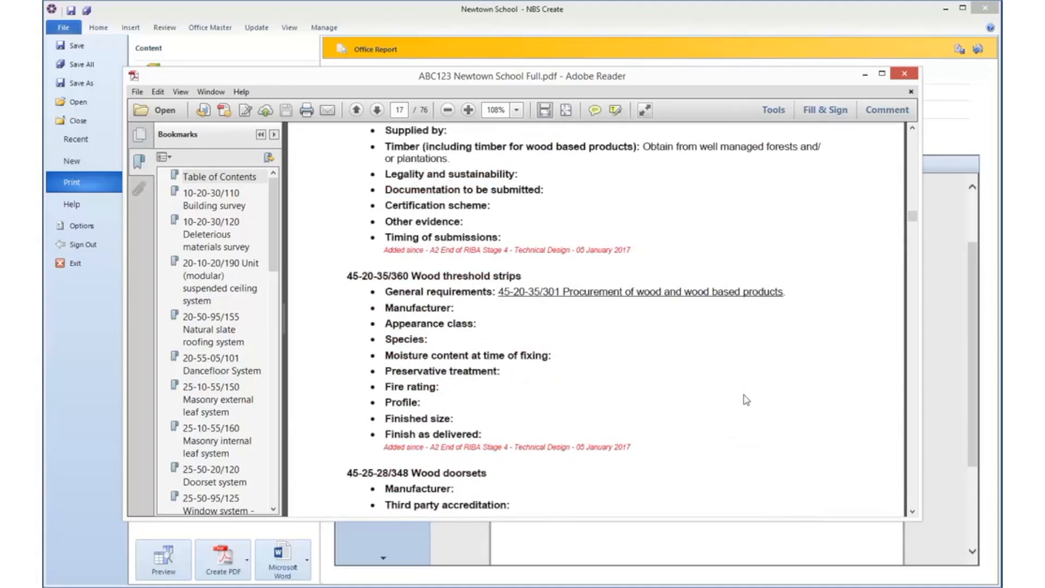
{"action": "scroll", "coordinate": [746, 400], "scroll_direction": "down", "scroll_amount": 20}
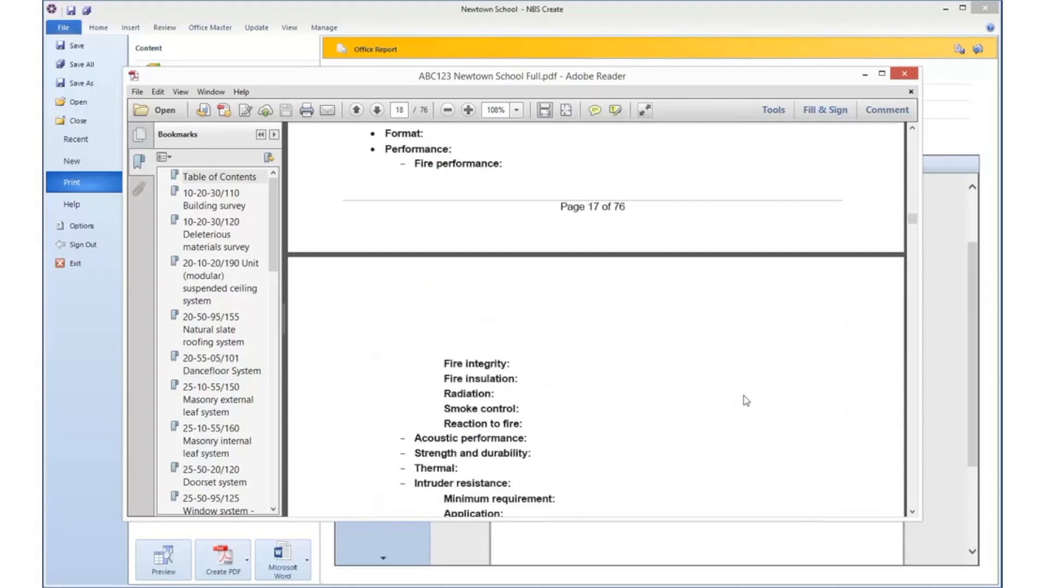
{"action": "scroll", "coordinate": [746, 400], "scroll_direction": "down", "scroll_amount": 20}
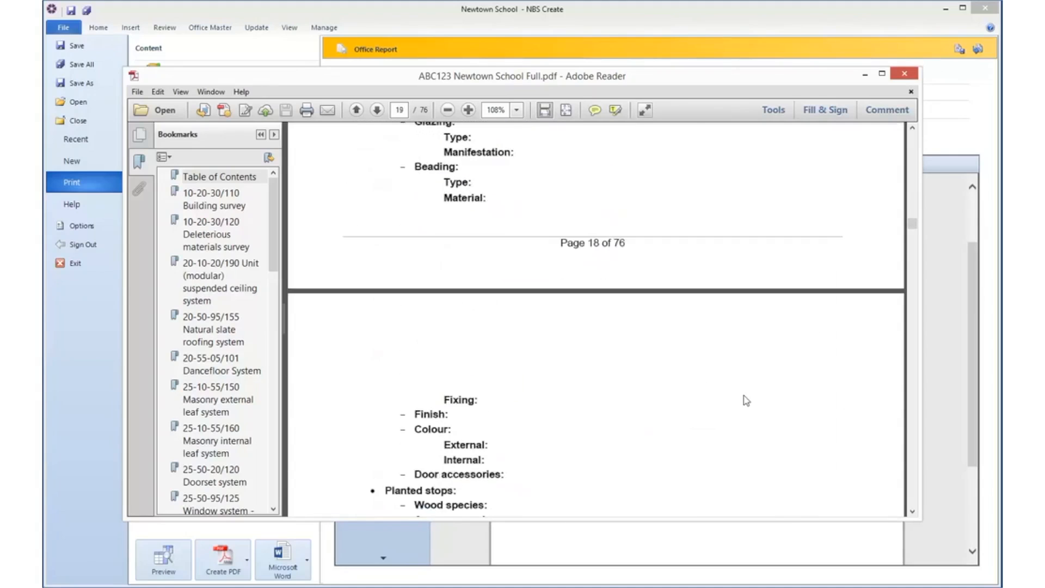
{"action": "scroll", "coordinate": [746, 401], "scroll_direction": "down", "scroll_amount": 9}
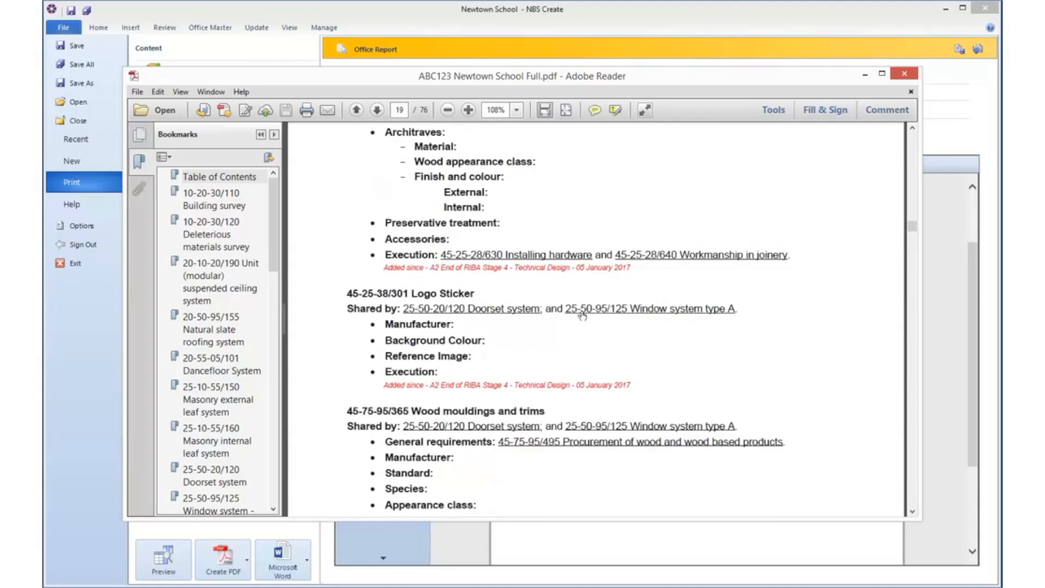
{"action": "scroll", "coordinate": [585, 491], "scroll_direction": "down", "scroll_amount": 5}
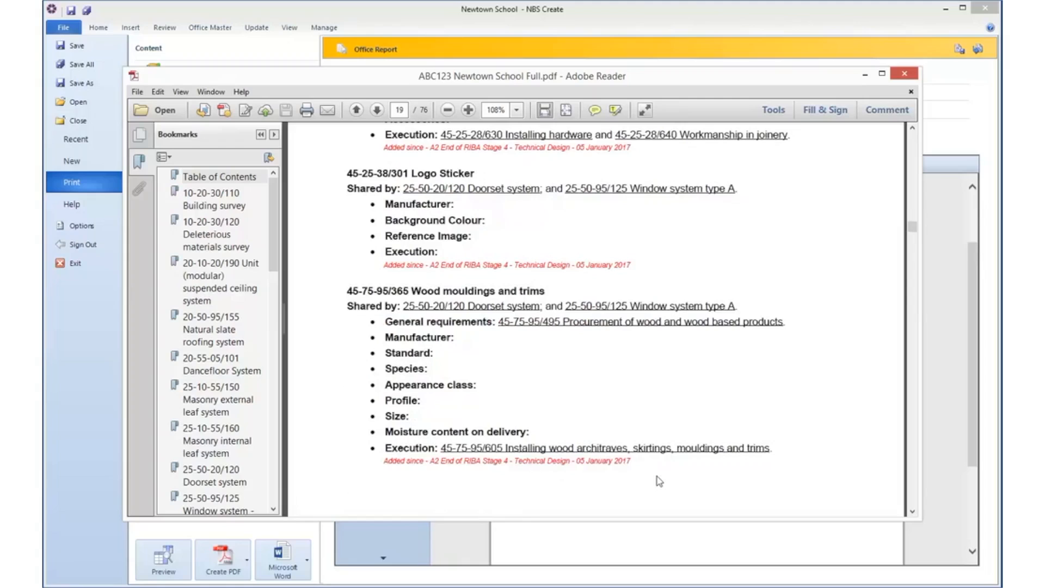
{"action": "scroll", "coordinate": [657, 478], "scroll_direction": "down", "scroll_amount": 15}
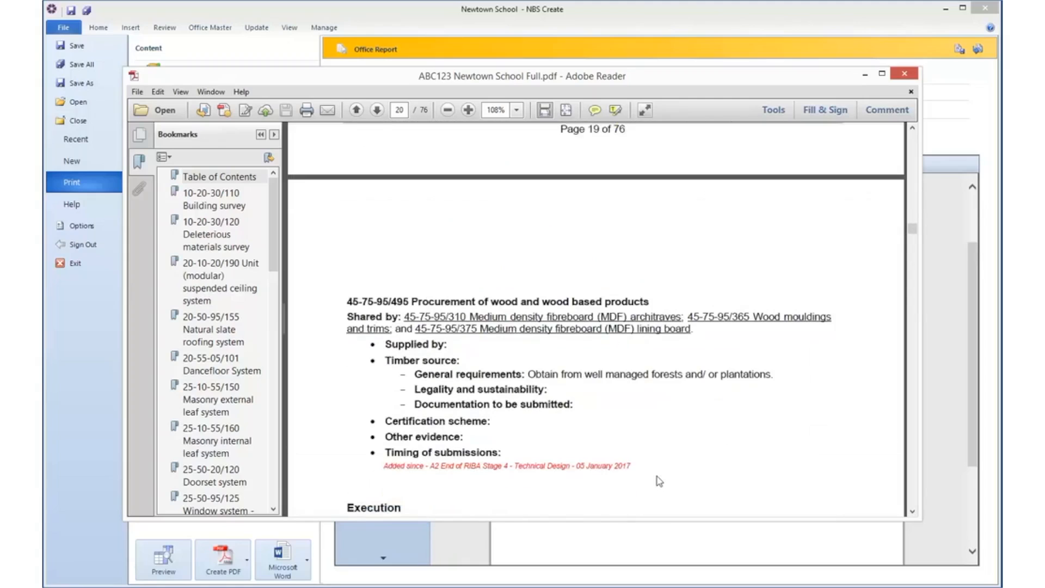
{"action": "scroll", "coordinate": [659, 481], "scroll_direction": "down", "scroll_amount": 5}
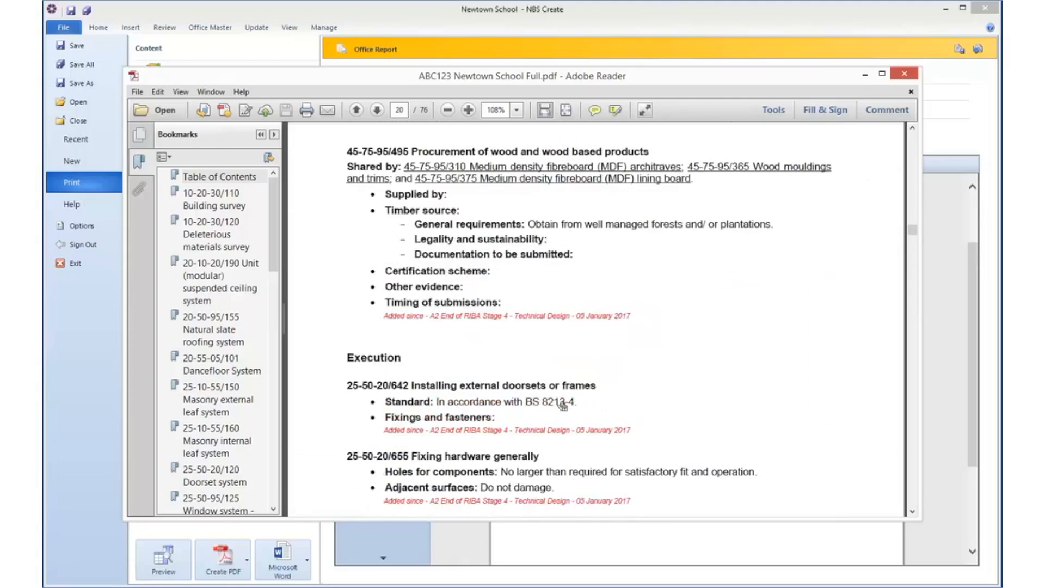